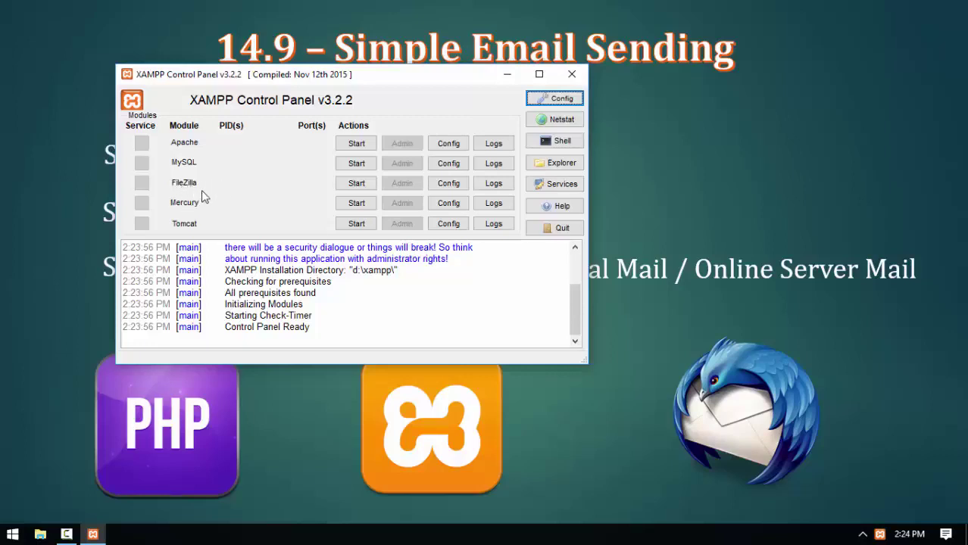
Start Apache (ports 80/443), MySQL (3306) and the Mercury mail server.
left_click(353, 144)
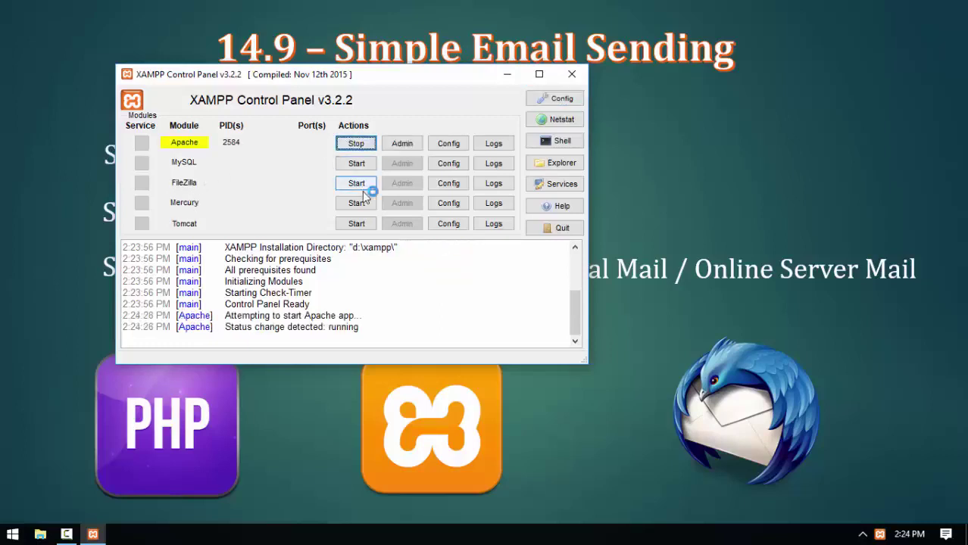
left_click(356, 164)
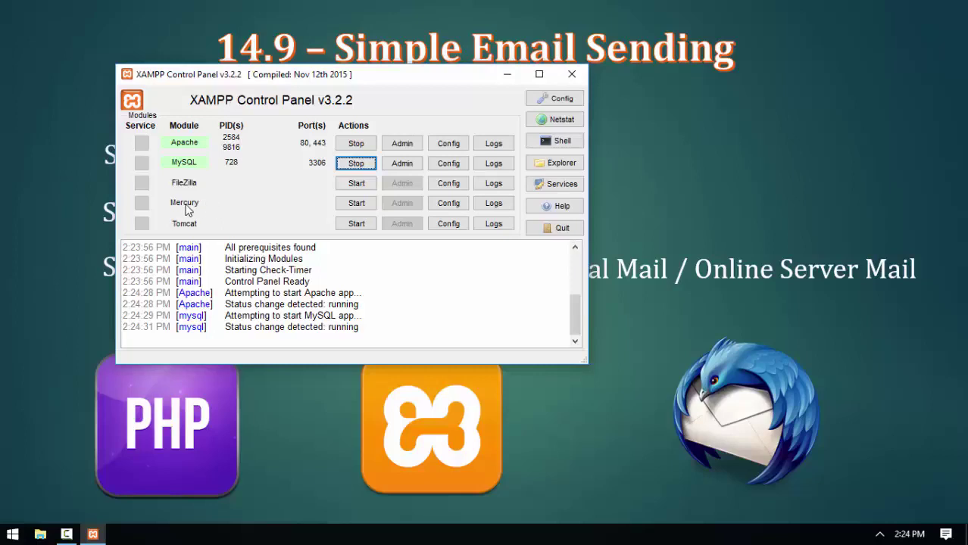
left_click(346, 205)
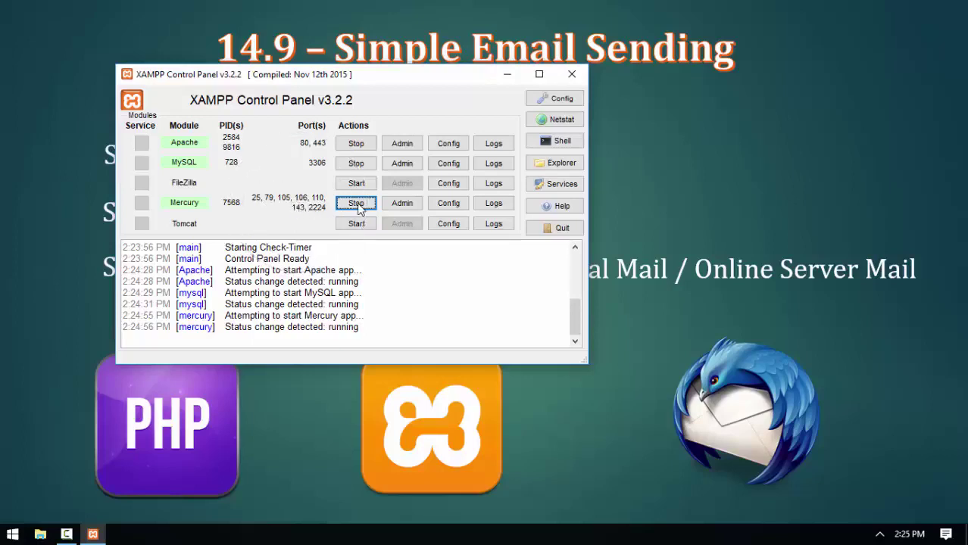
Open Mercury's Manage local users list and review the Admin and postmaster entries.
left_click(401, 204)
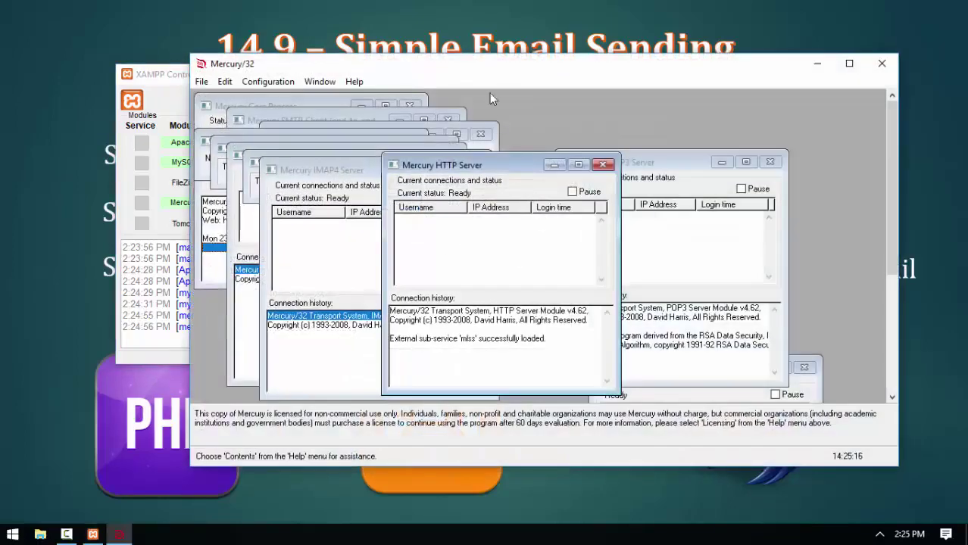
left_click_drag(472, 67, 428, 58)
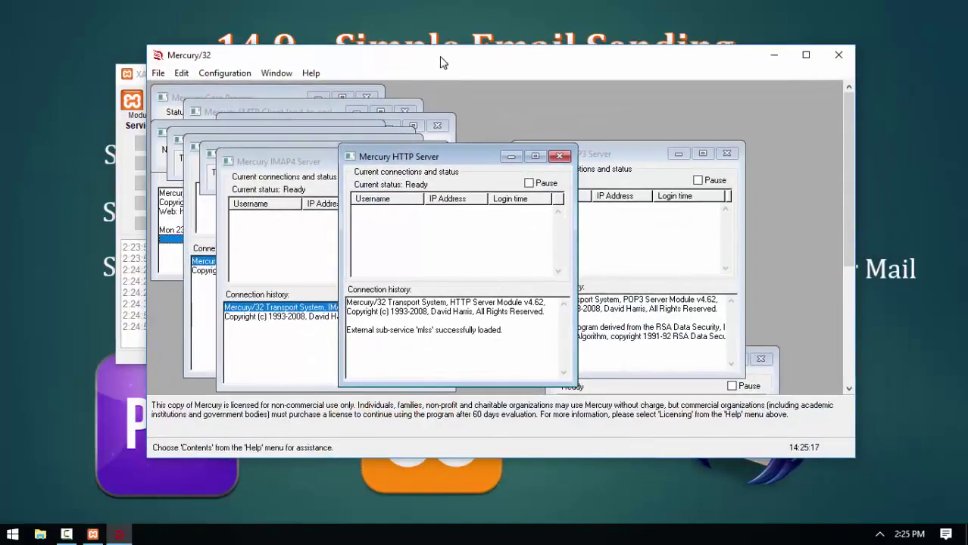
left_click(244, 76)
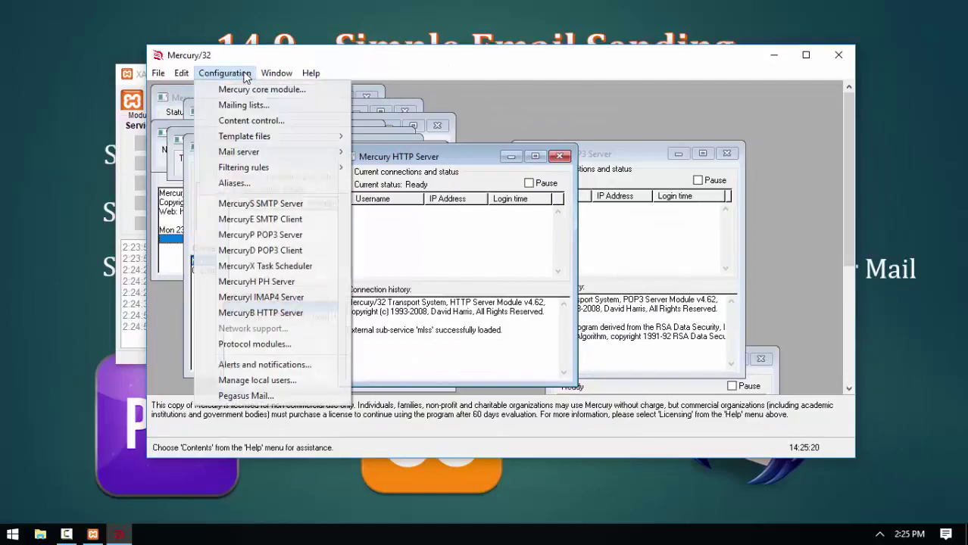
left_click(265, 383)
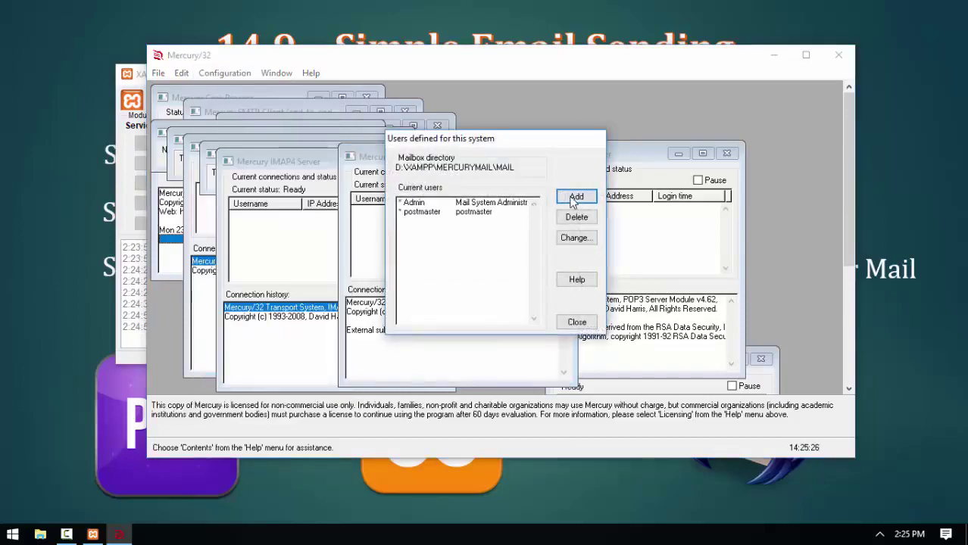
left_click(415, 203)
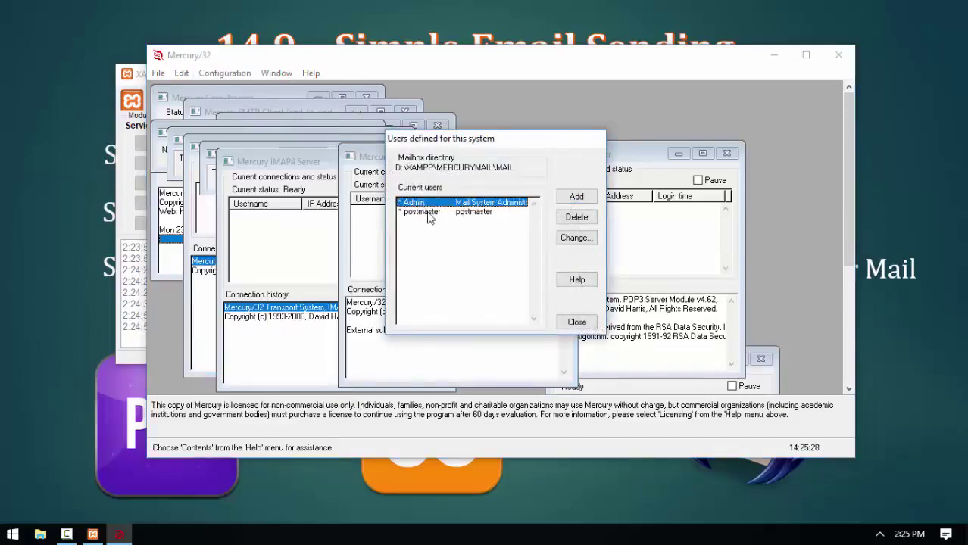
left_click(432, 214)
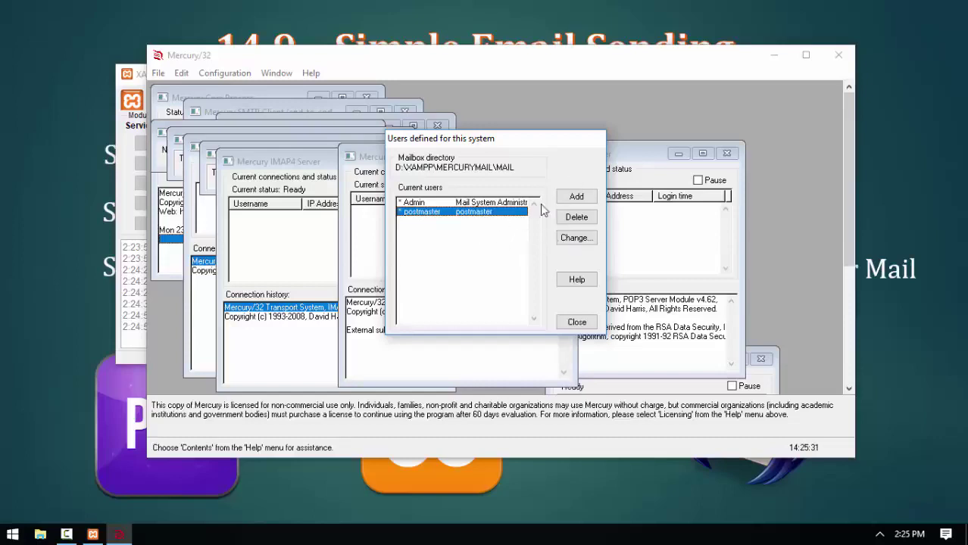
Add the local Mercury user waifer with a personal name and mail password.
left_click(577, 198)
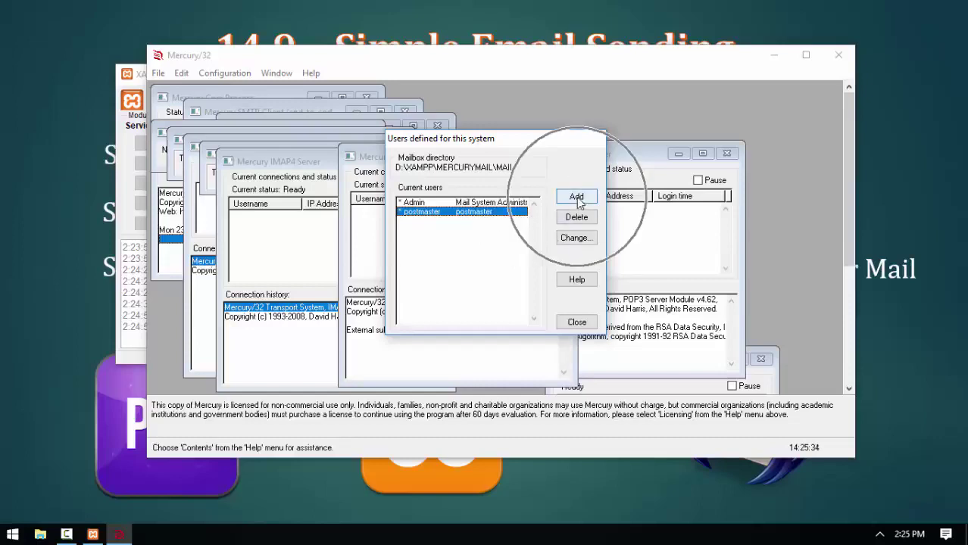
type("waifer")
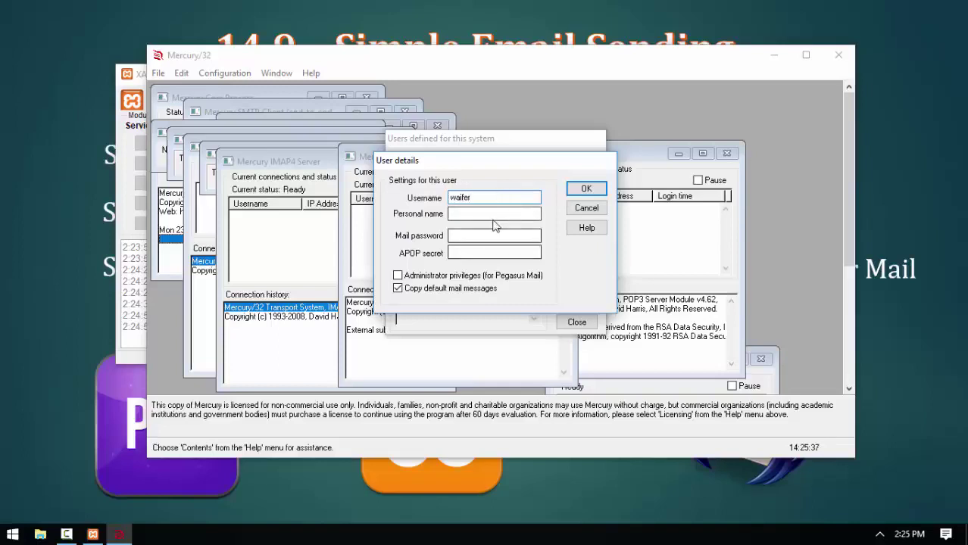
left_click(494, 214)
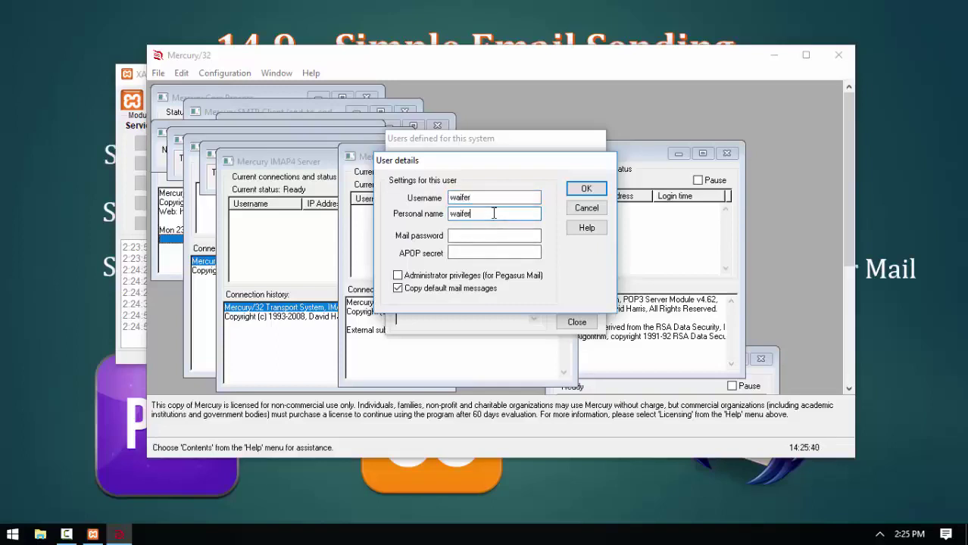
left_click(494, 236)
type("waifer")
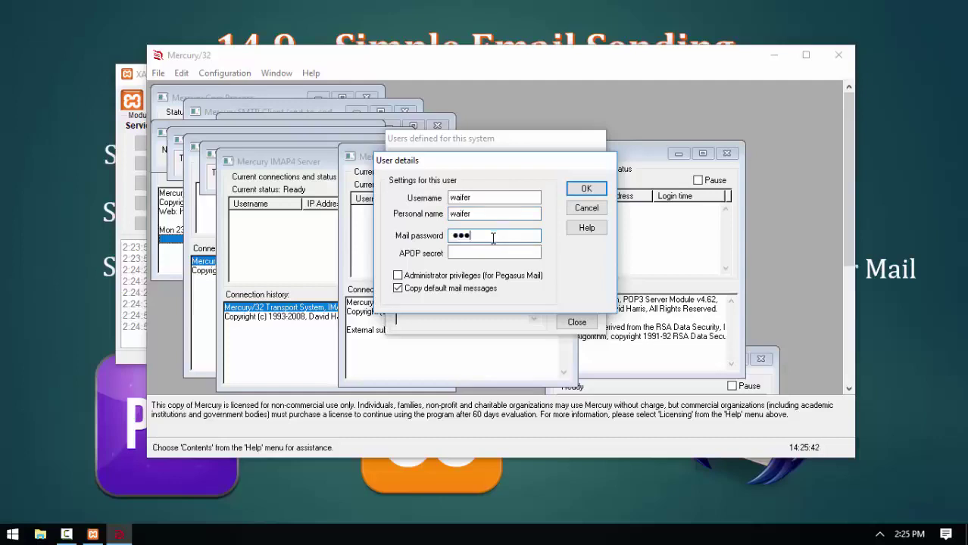
left_click_drag(537, 237, 409, 238)
type("waifer")
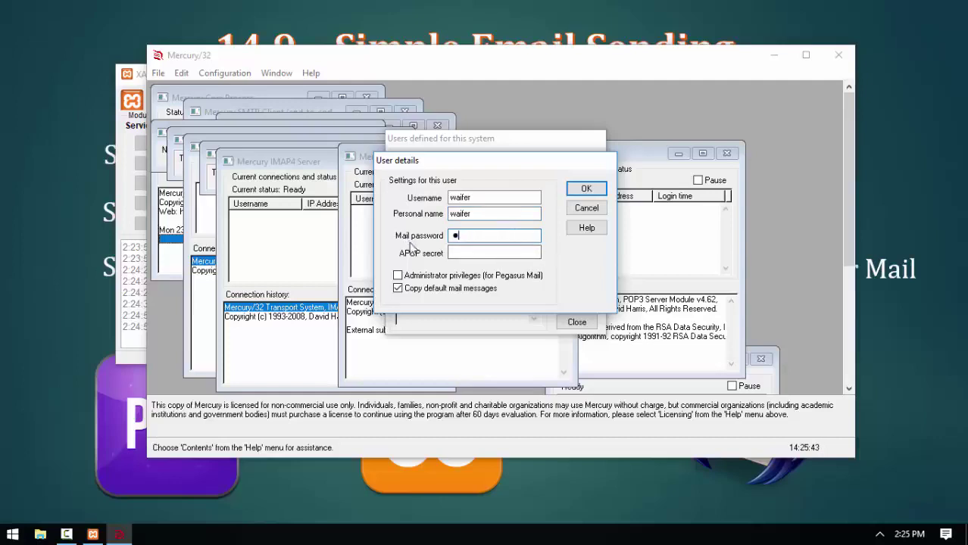
left_click(586, 189)
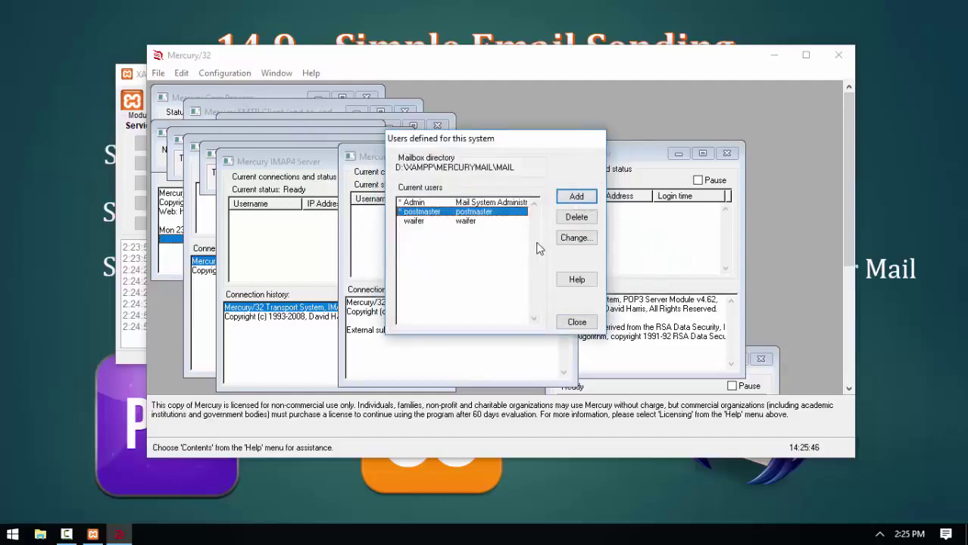
left_click(422, 223)
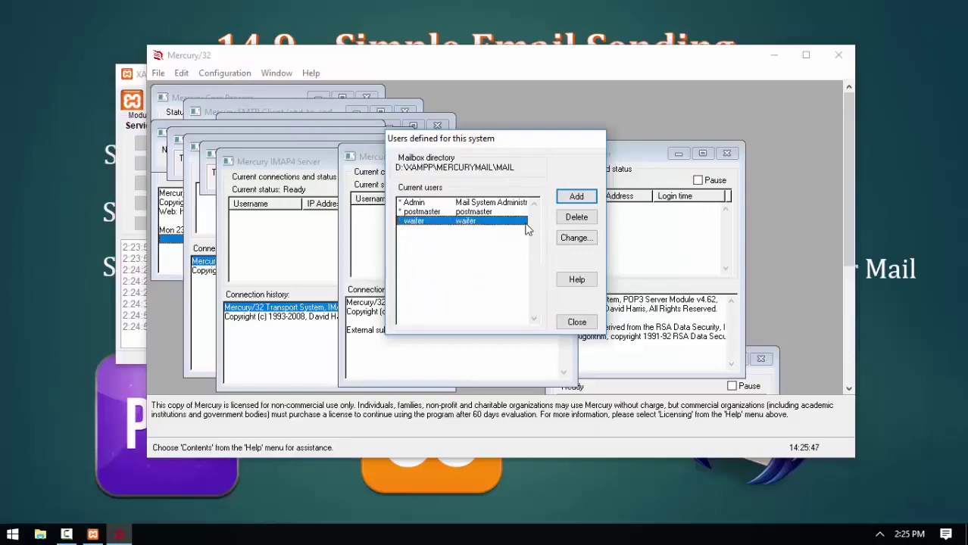
Add a second local user, biber, with its personal name and mail password.
left_click(577, 198)
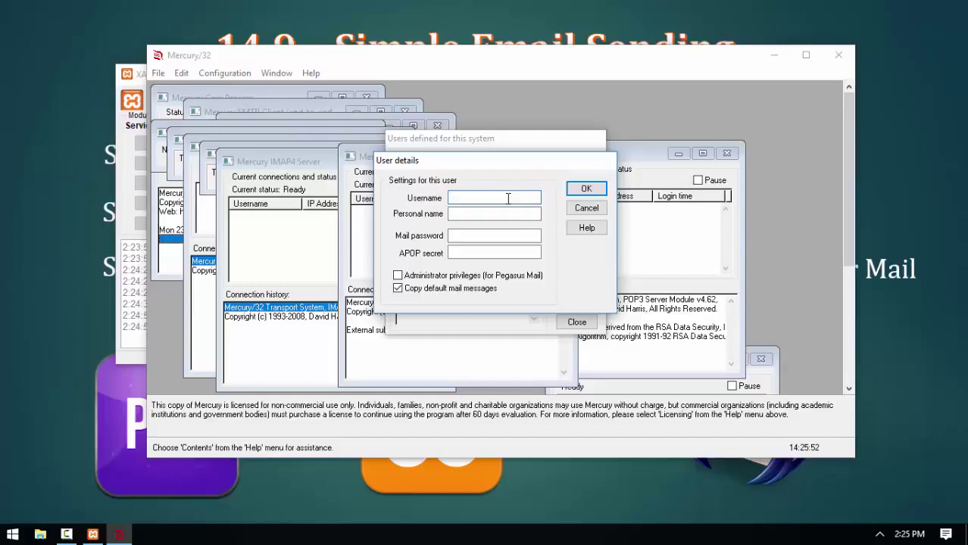
left_click(499, 218)
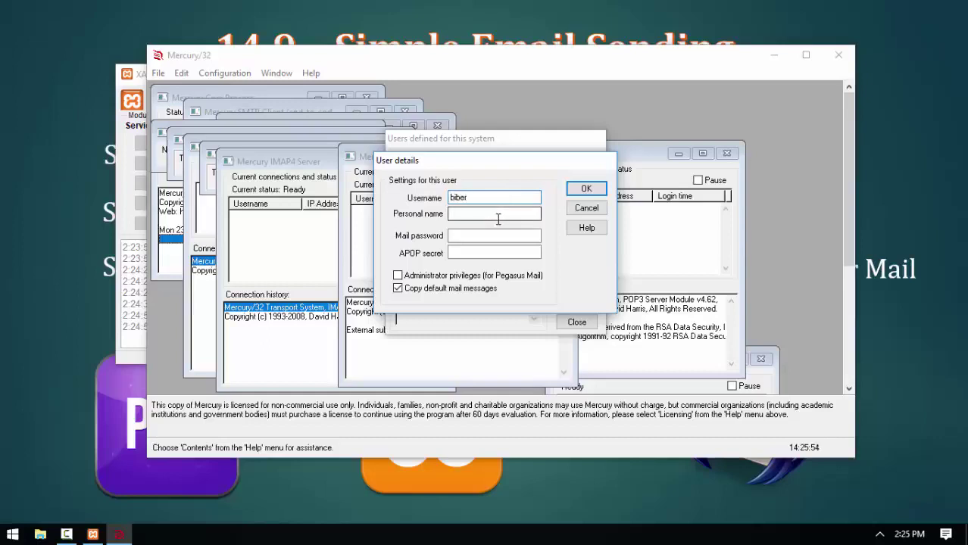
type("biber")
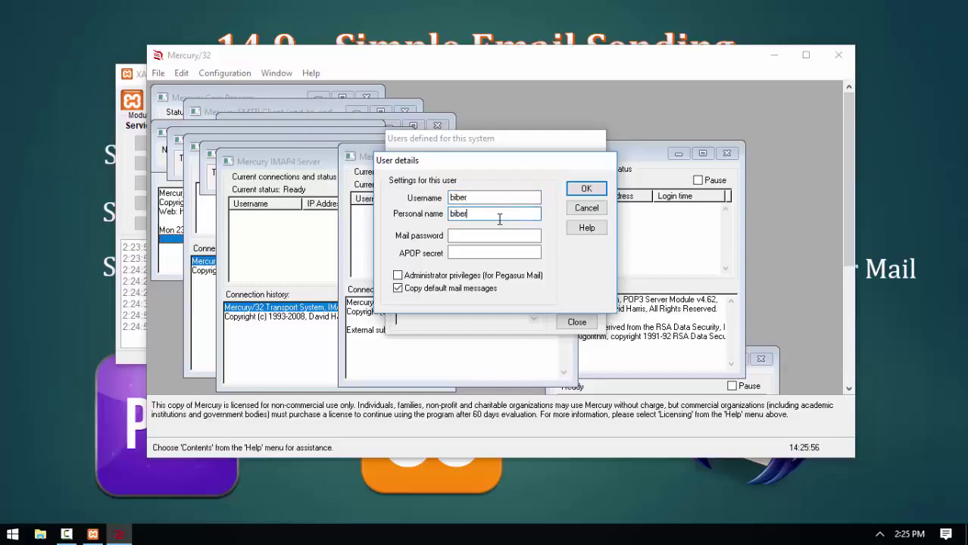
left_click(507, 236)
type("biber")
left_click(587, 189)
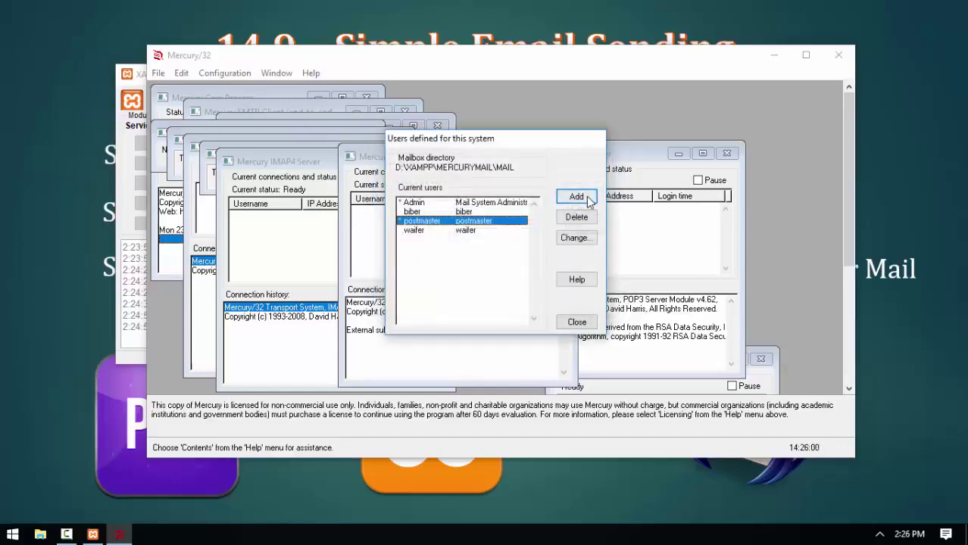
left_click(418, 213)
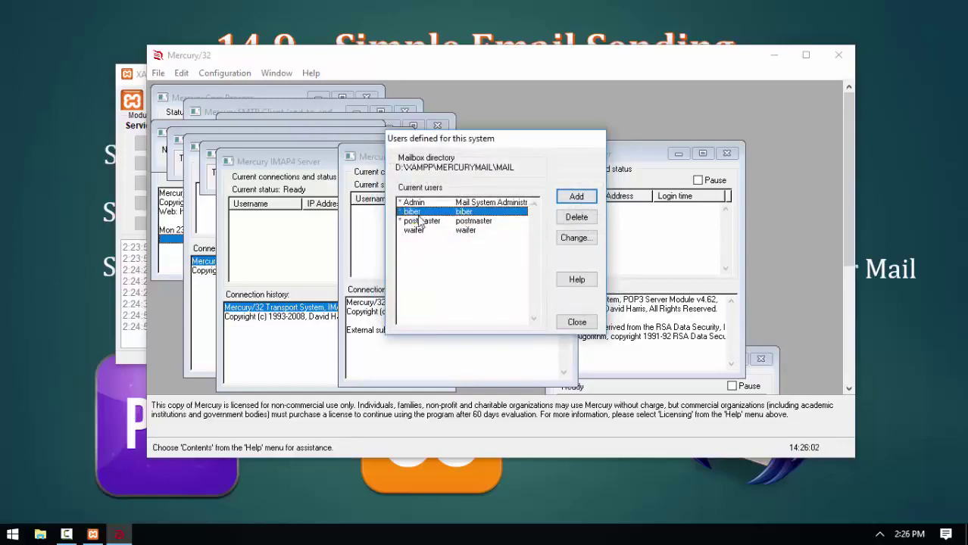
left_click(419, 230)
Add the third local user, tester, with its personal name and mail password.
left_click(577, 197)
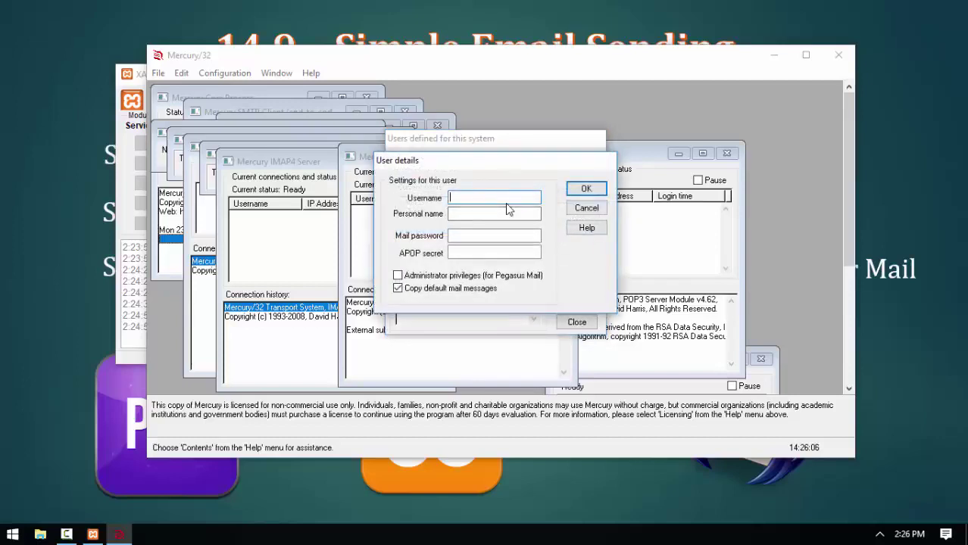
type("tester")
left_click(499, 216)
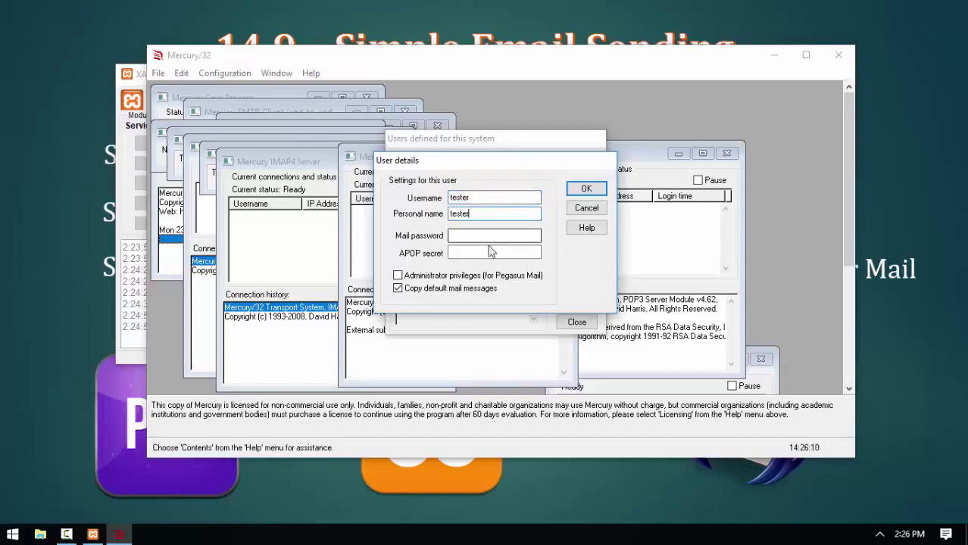
left_click(491, 237)
type("123456")
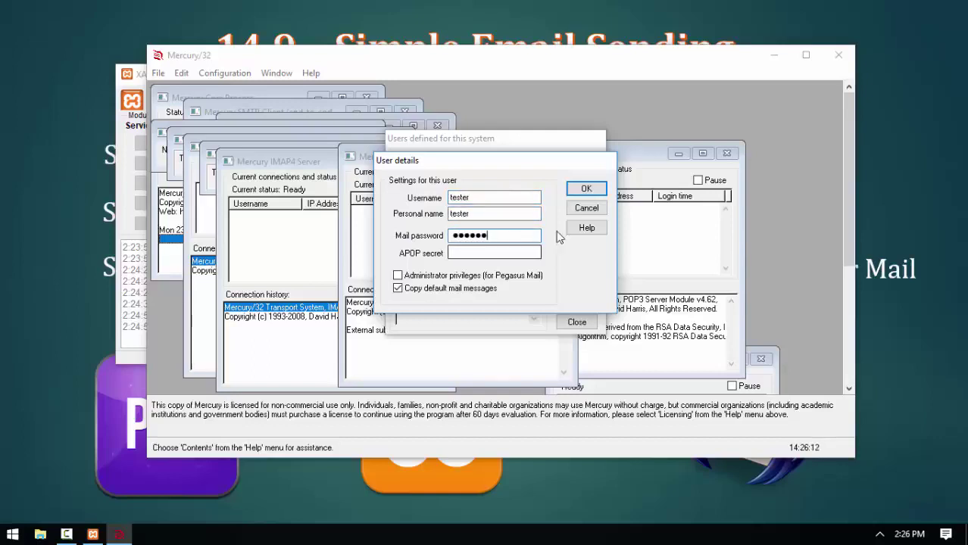
left_click(587, 189)
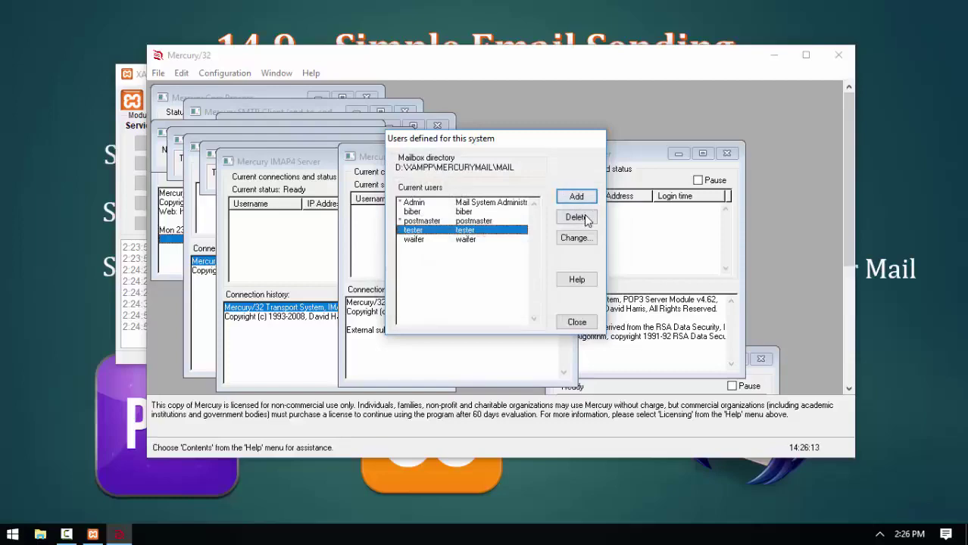
left_click(577, 322)
Reopen the local users list to confirm biber, tester and waifer are present.
left_click(224, 73)
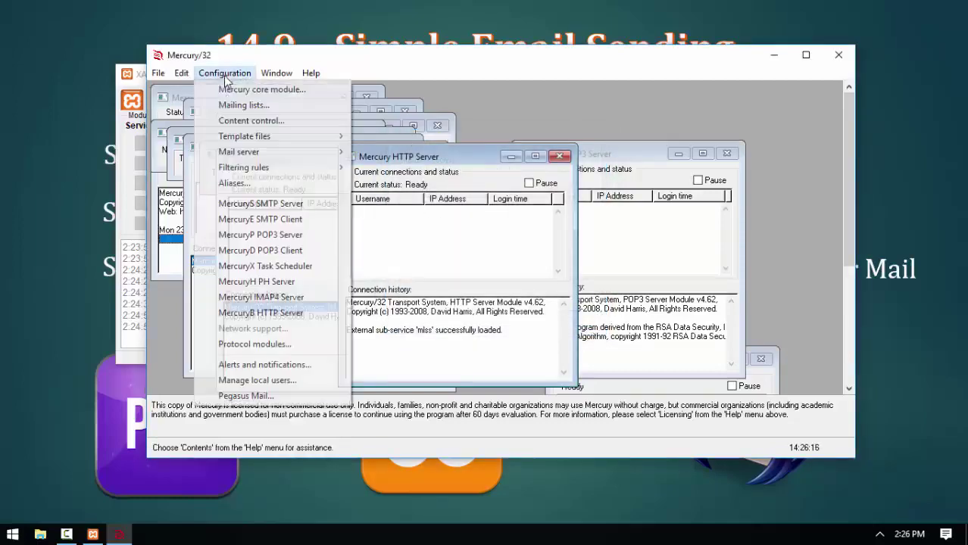
left_click(266, 381)
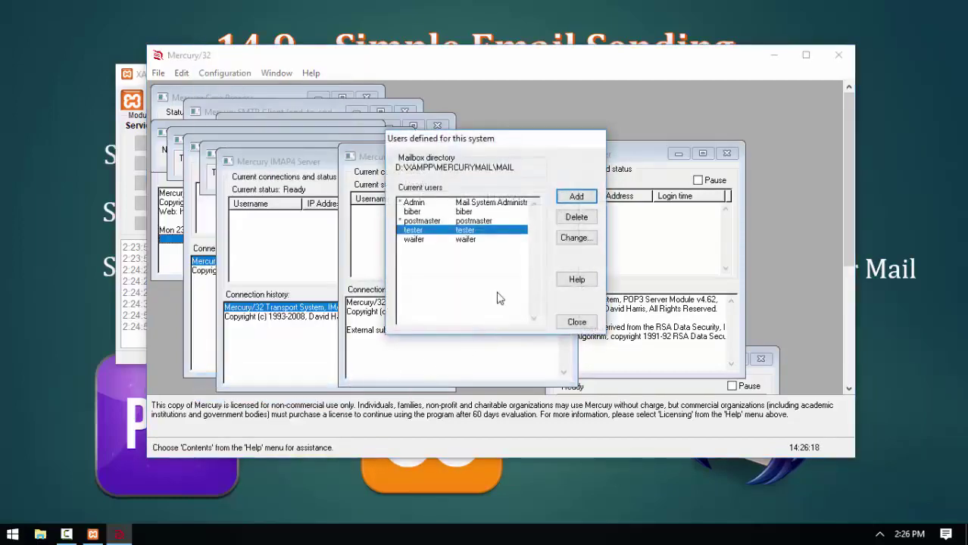
left_click(416, 213)
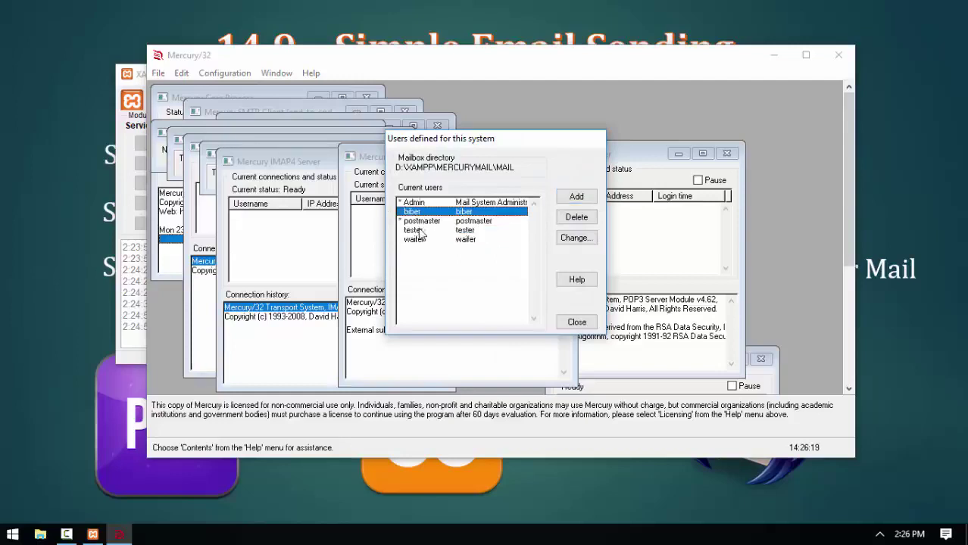
left_click(419, 231)
left_click(416, 239)
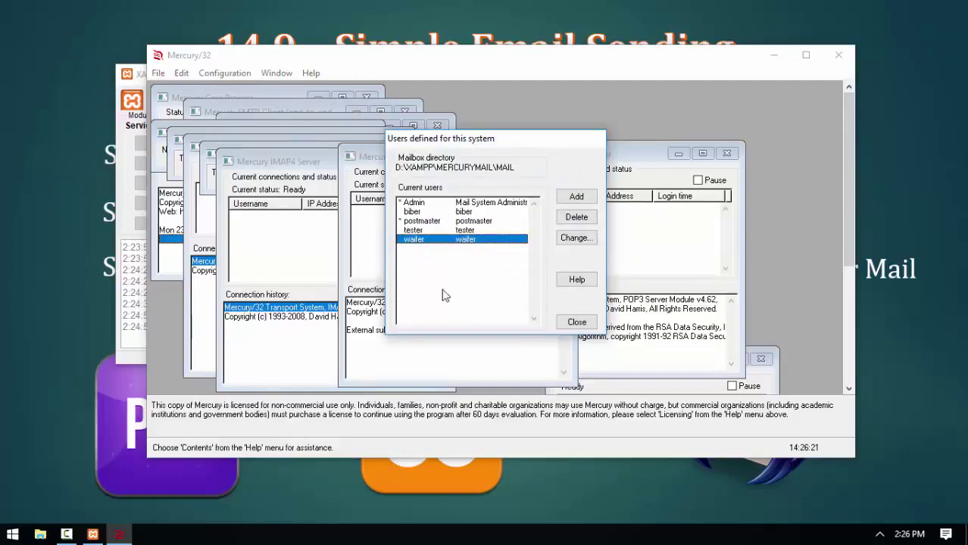
left_click(574, 324)
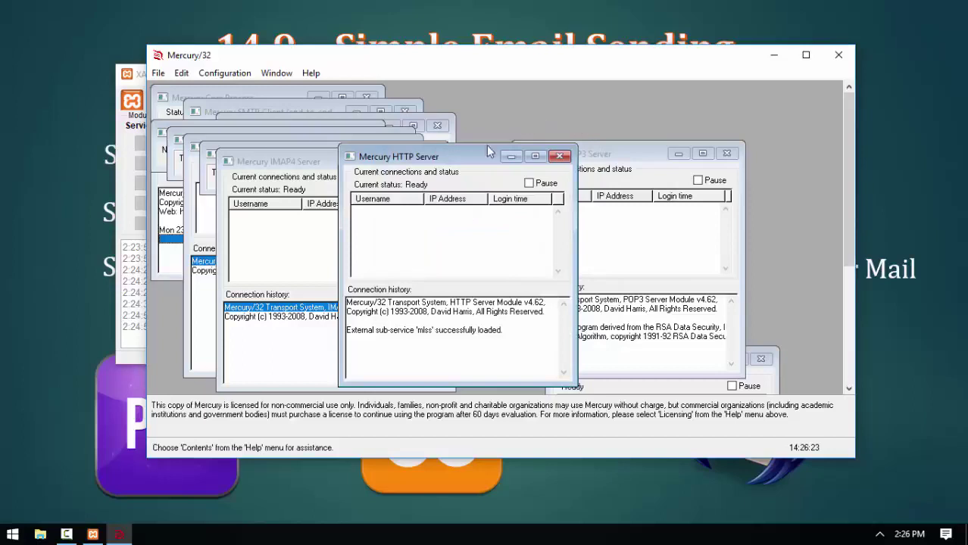
Check the local users list once more, then close the Mercury/32 window.
left_click(224, 73)
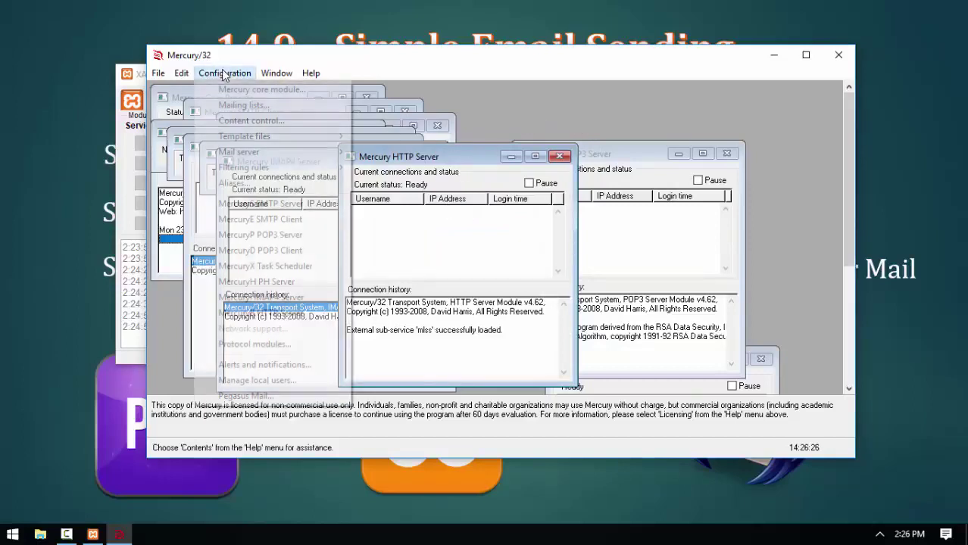
left_click(278, 381)
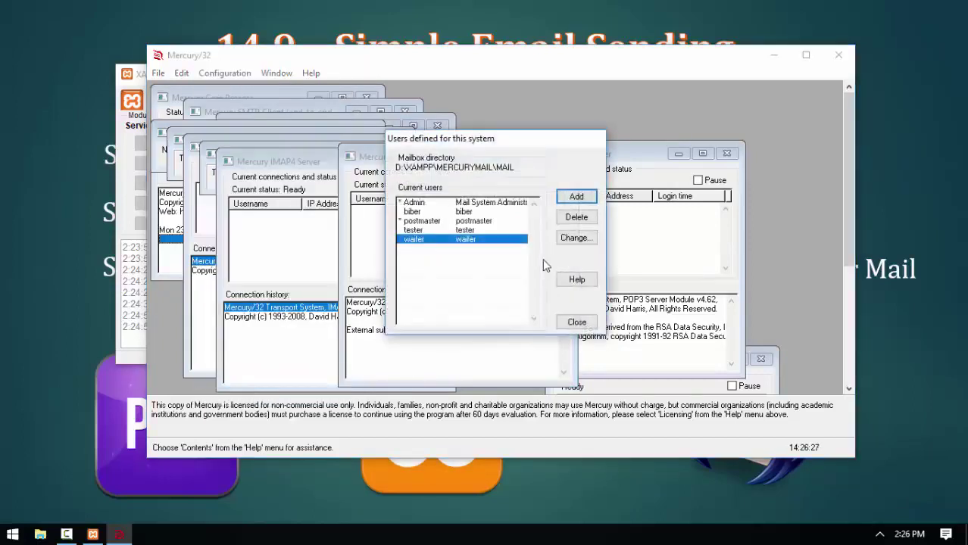
left_click(468, 212)
left_click(470, 230)
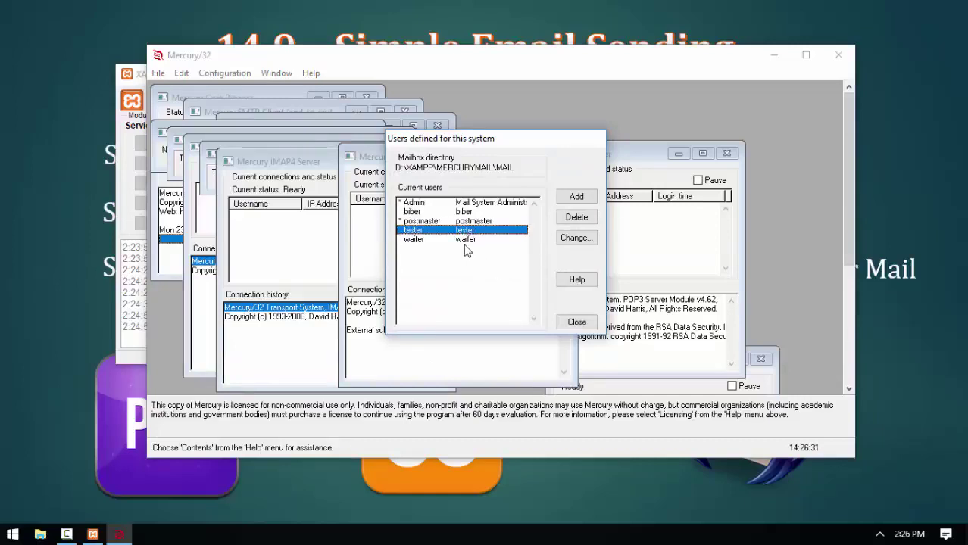
left_click(577, 322)
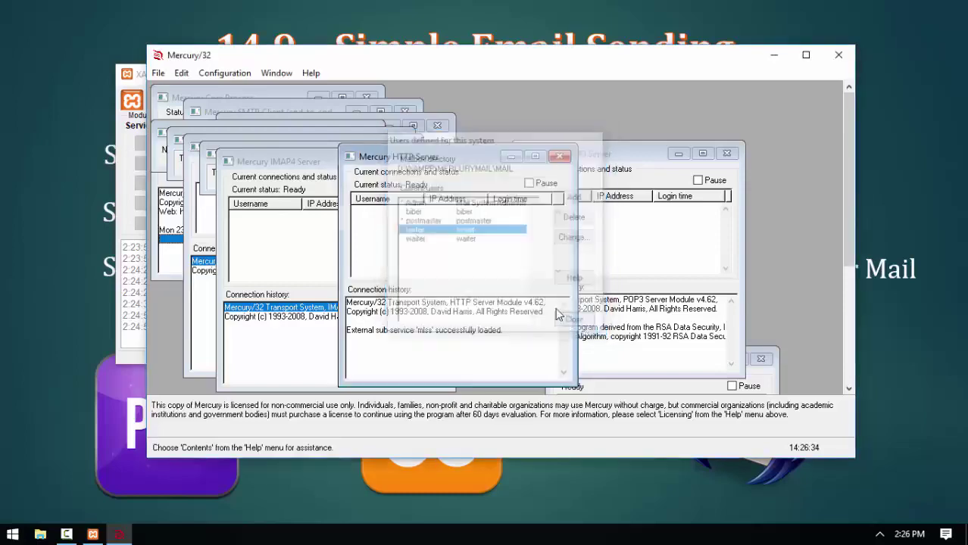
left_click(838, 58)
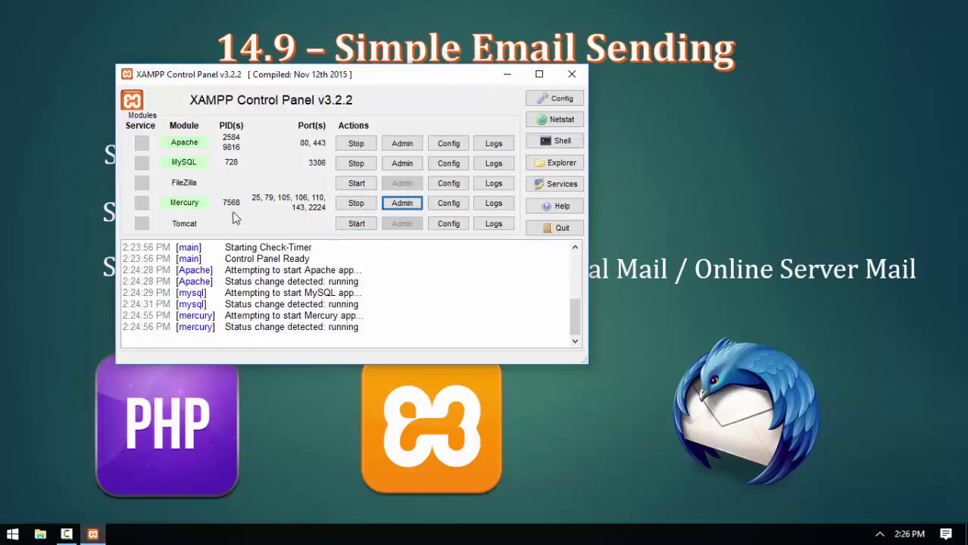
Restart Mercury and check its local users list before closing the admin window.
left_click(362, 204)
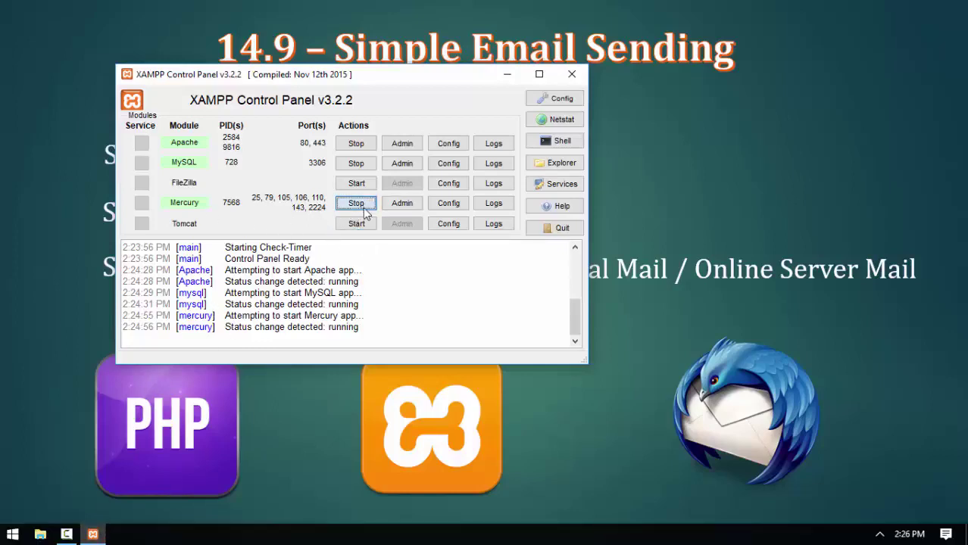
left_click(357, 205)
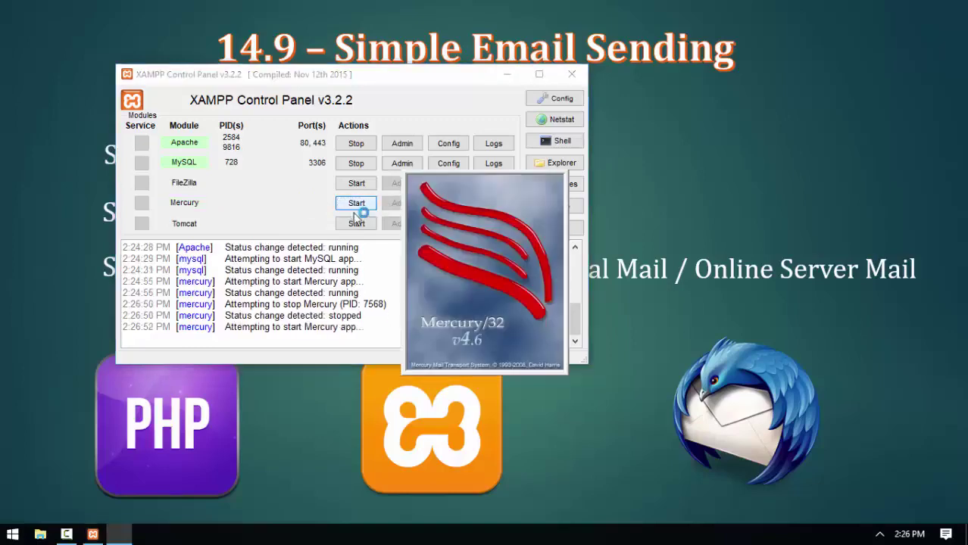
left_click(395, 206)
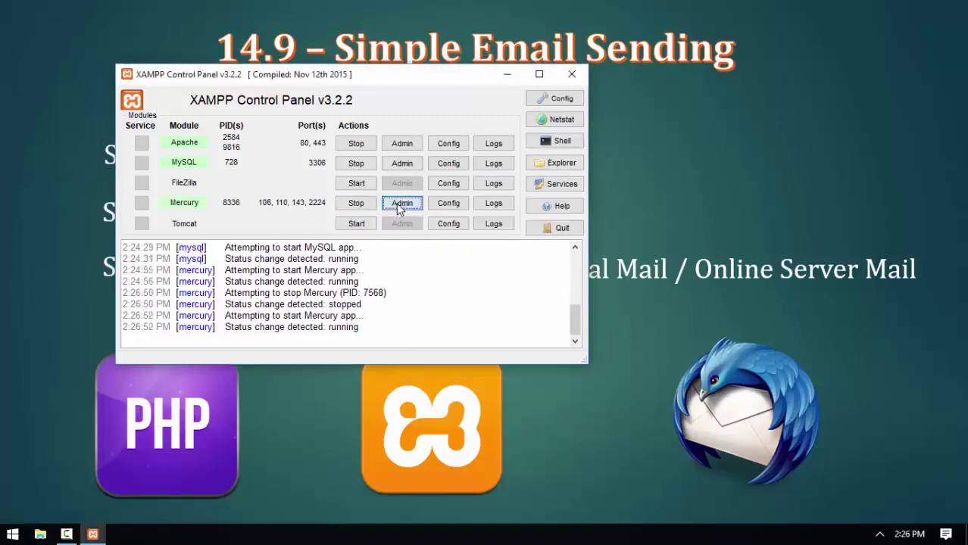
left_click(243, 73)
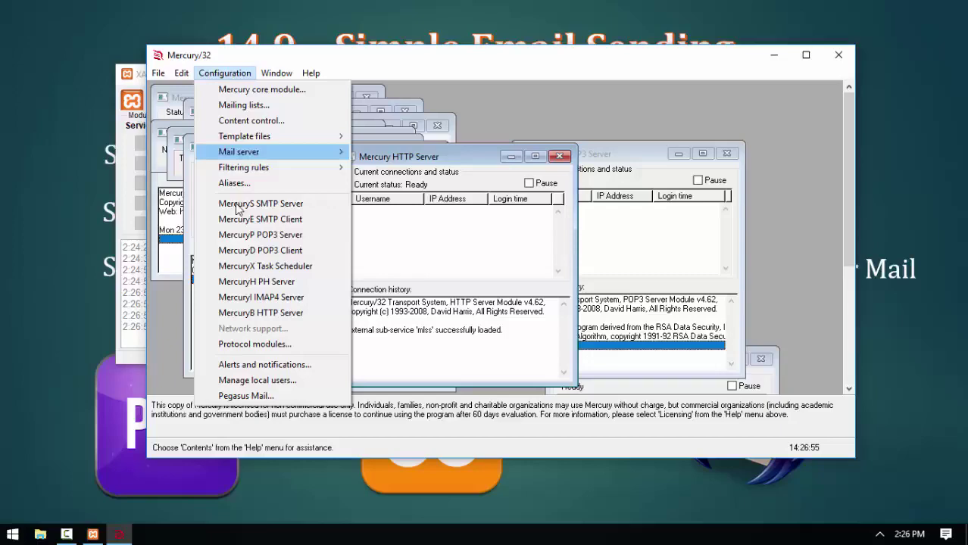
left_click(254, 381)
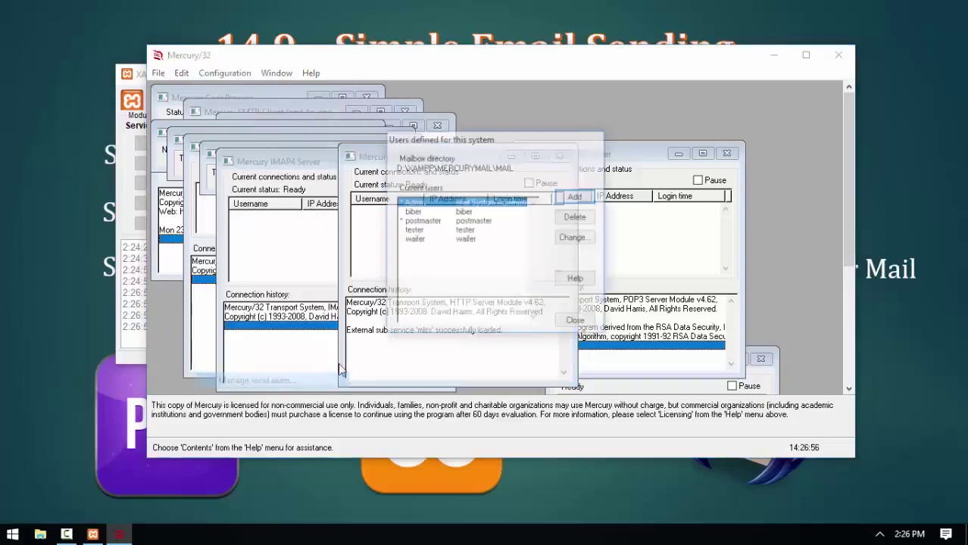
left_click(576, 322)
left_click(840, 56)
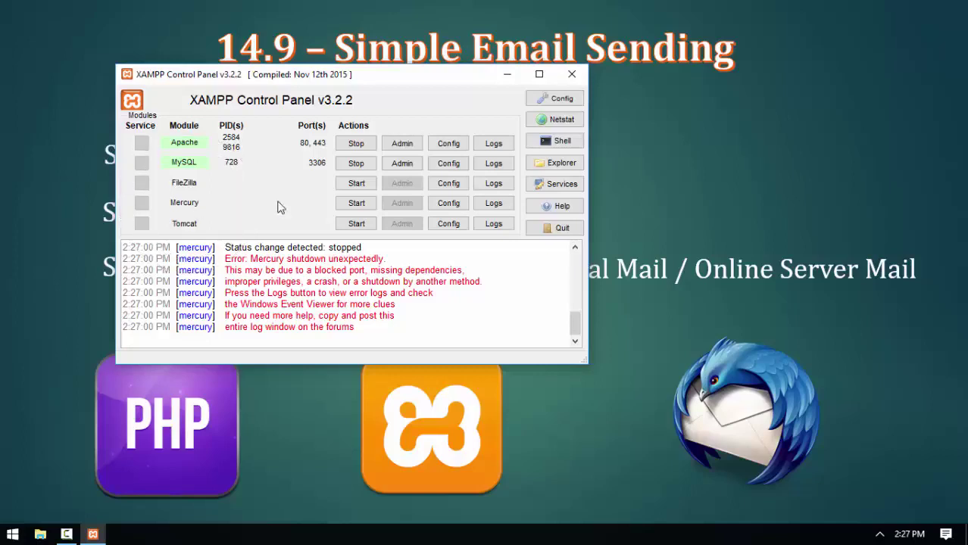
Start Mercury again after its shutdown and minimise the XAMPP Control Panel.
left_click(355, 204)
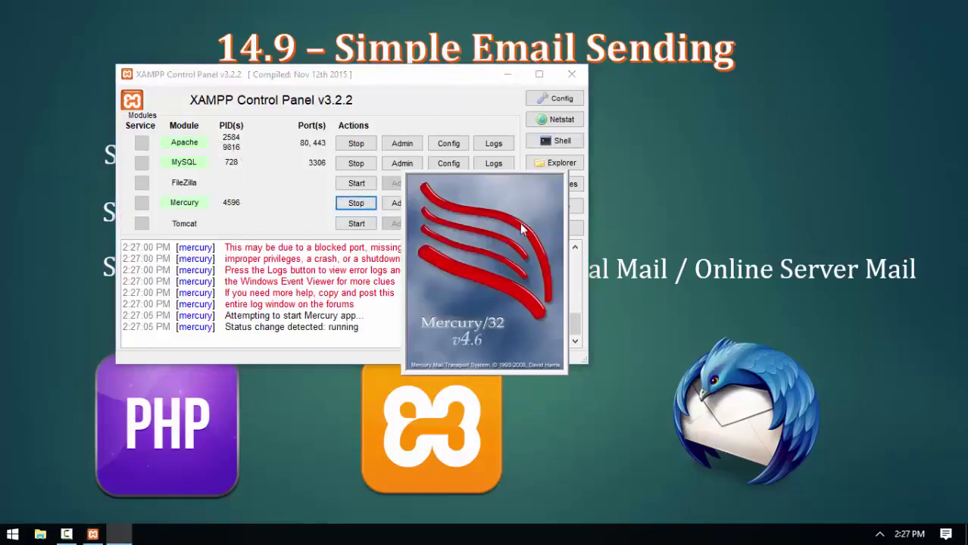
left_click(508, 75)
key("ctrl")
key("ctrl")
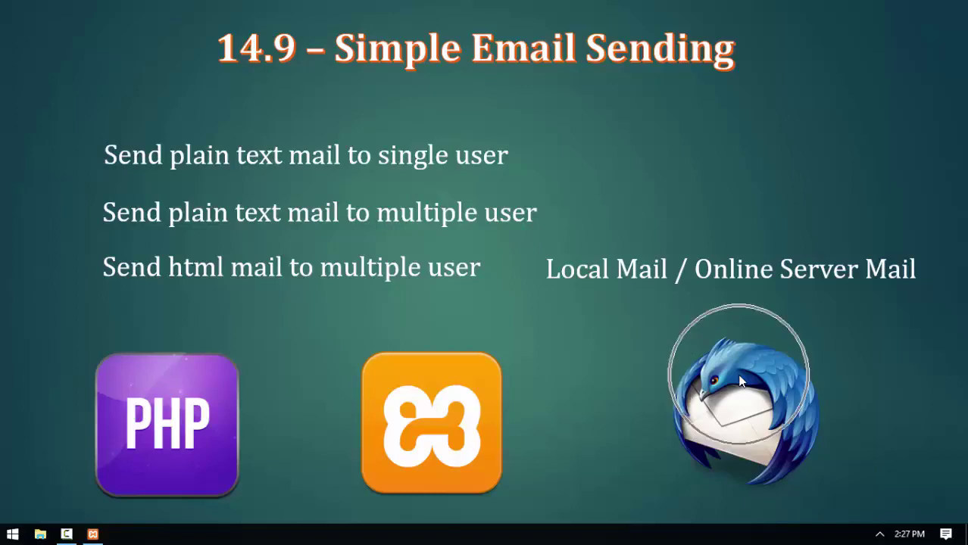
Launch Mozilla Thunderbird from its tile folder in the Start menu.
key("ctrl")
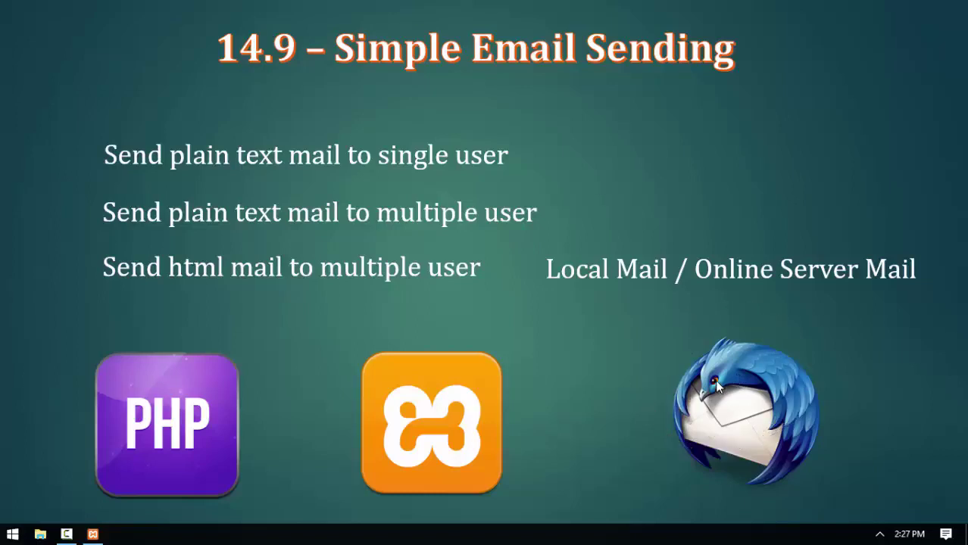
key("super")
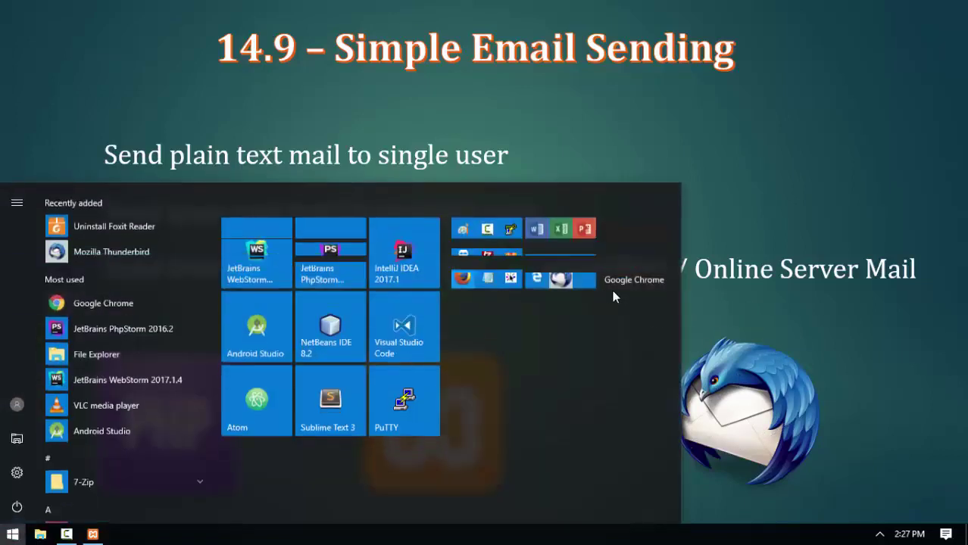
left_click(558, 278)
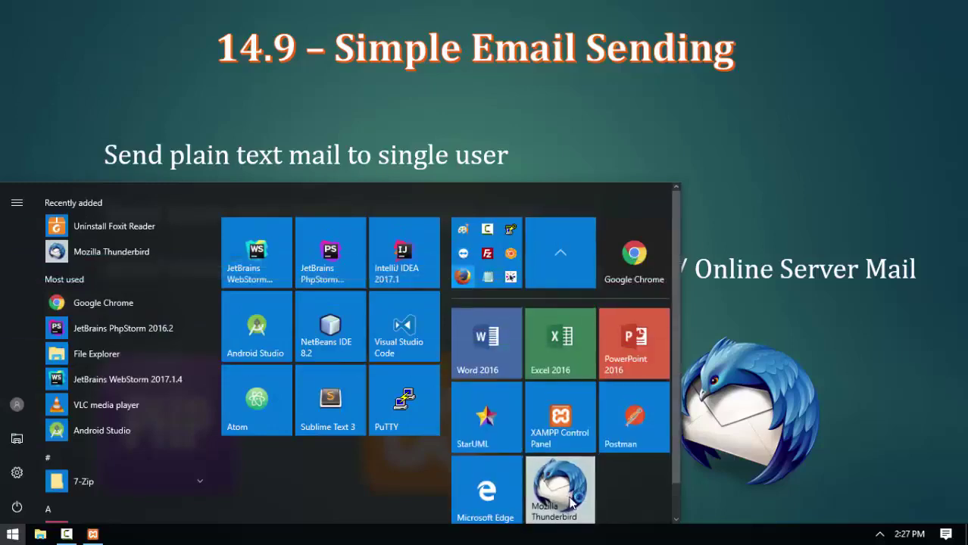
key("Escape")
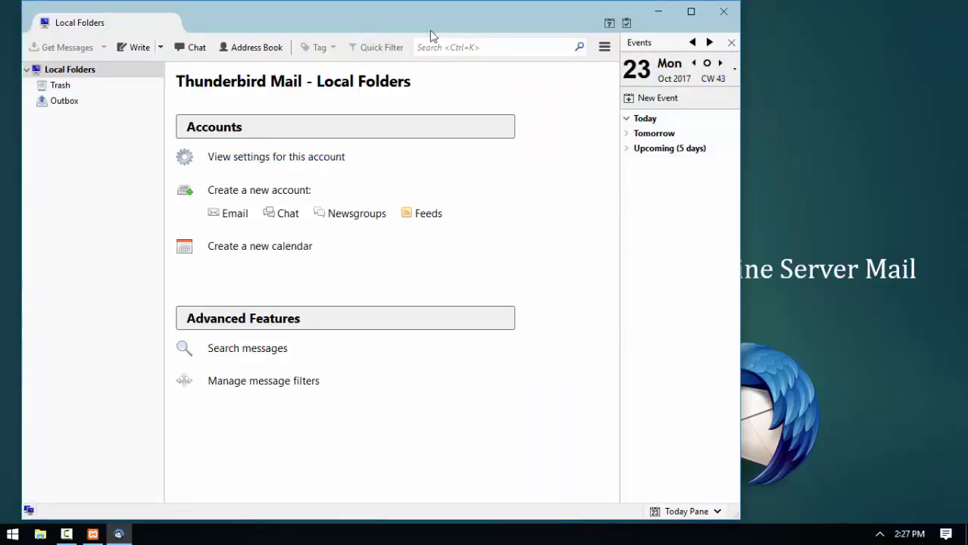
Begin a new email account and skip the new-address offer to reach Mail Account Setup.
left_click_drag(424, 14, 521, 23)
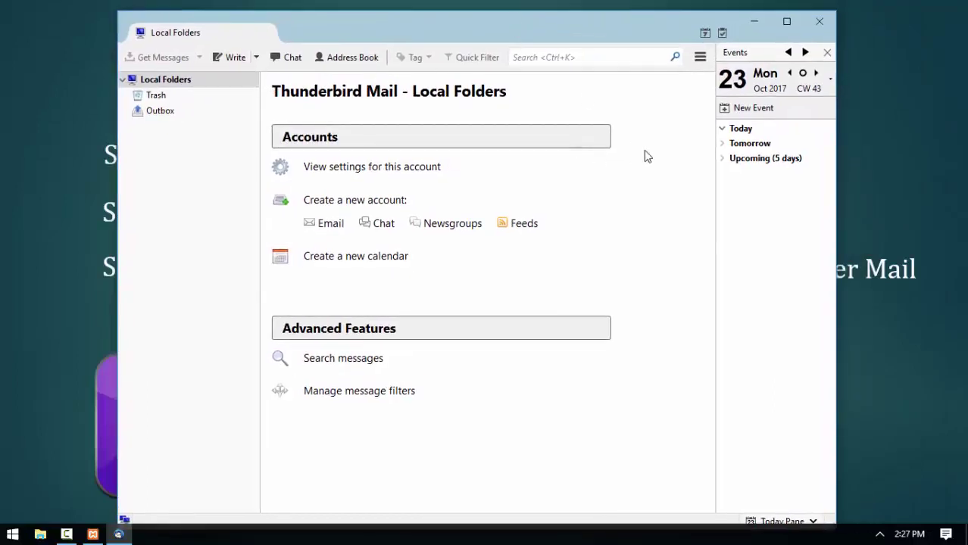
left_click(317, 226)
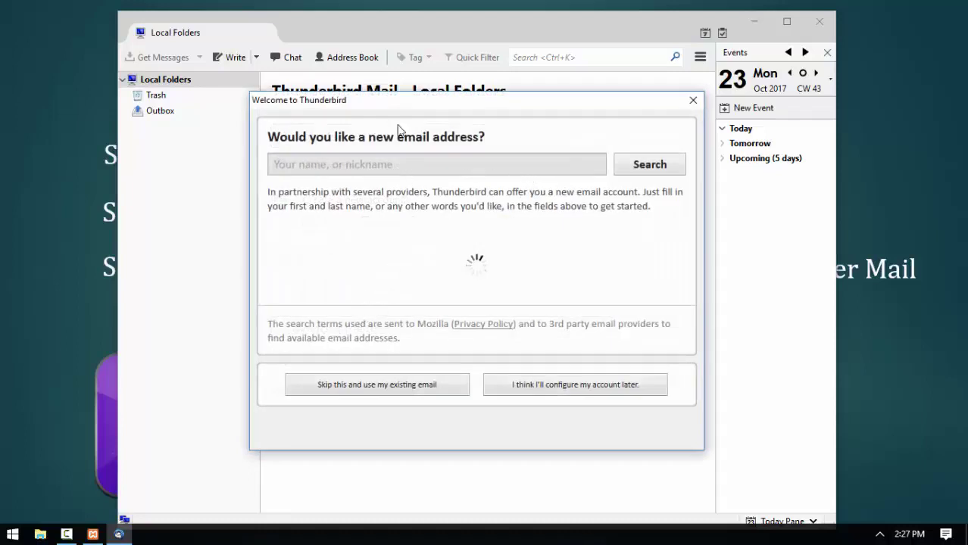
left_click_drag(419, 106, 413, 84)
left_click(371, 340)
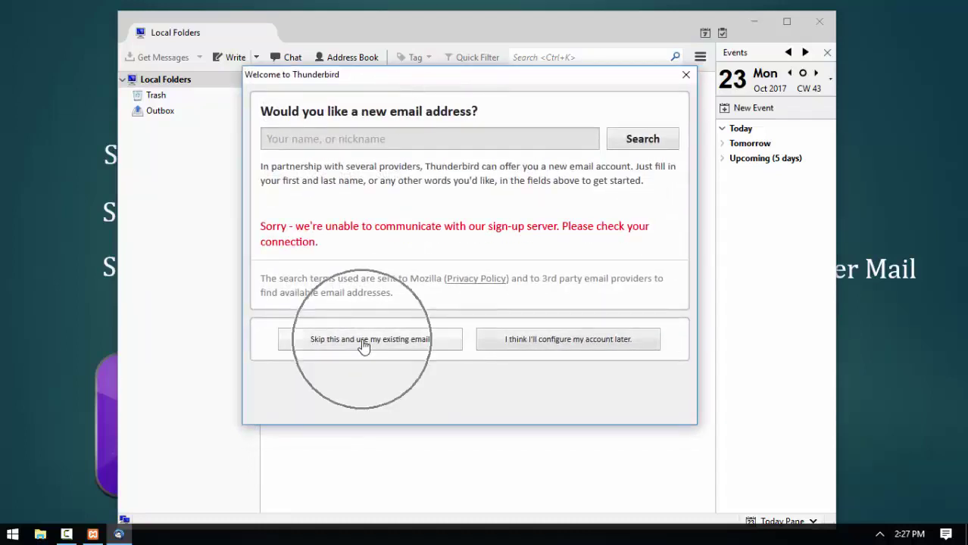
left_click(344, 342)
left_click(345, 342)
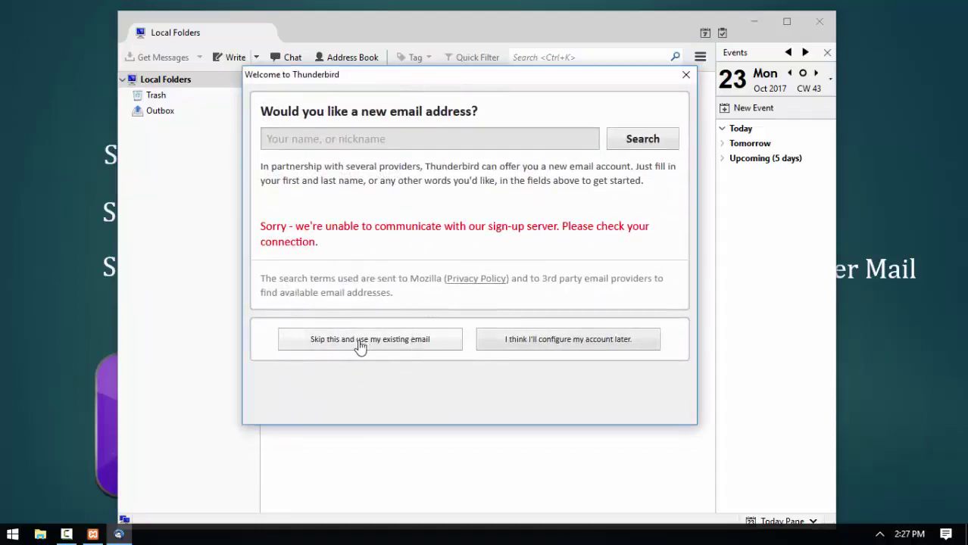
left_click(375, 343)
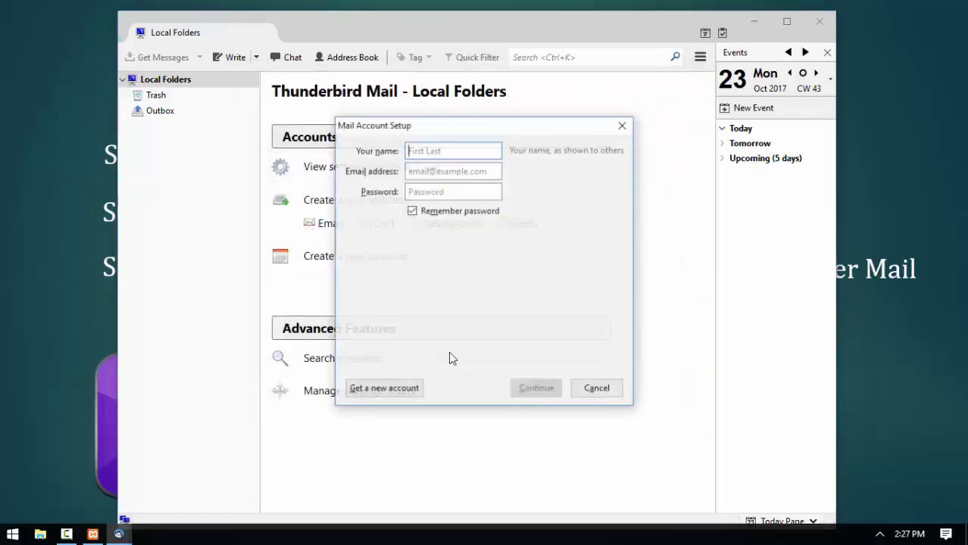
left_click(618, 134)
left_click(324, 225)
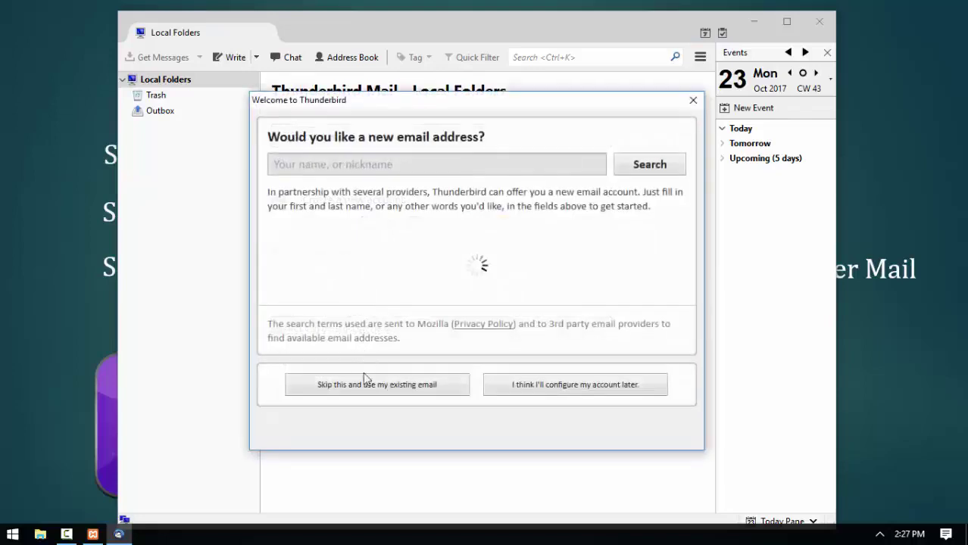
left_click(367, 386)
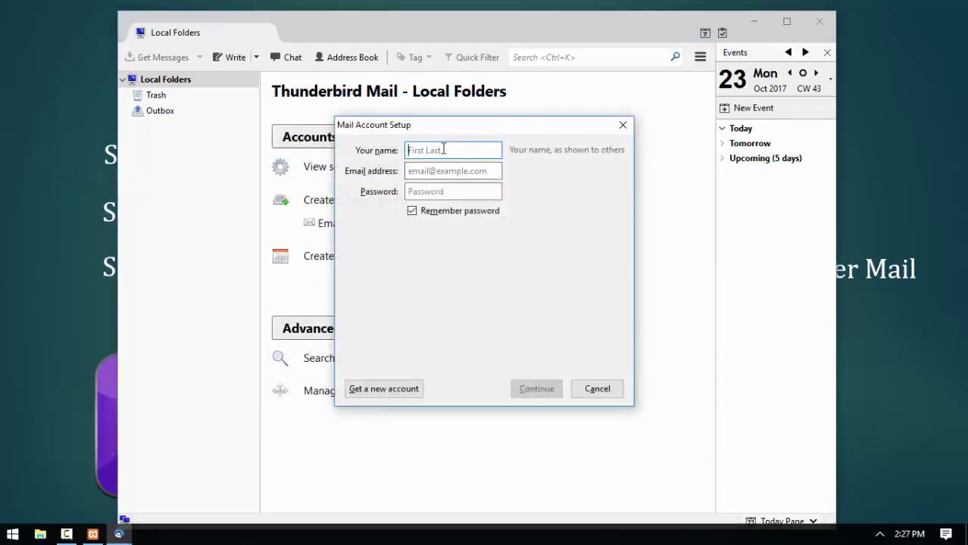
Enter the waifer account's name, localhost e-mail address and password, then detect server settings.
type("w")
left_click(477, 170)
type("waifer")
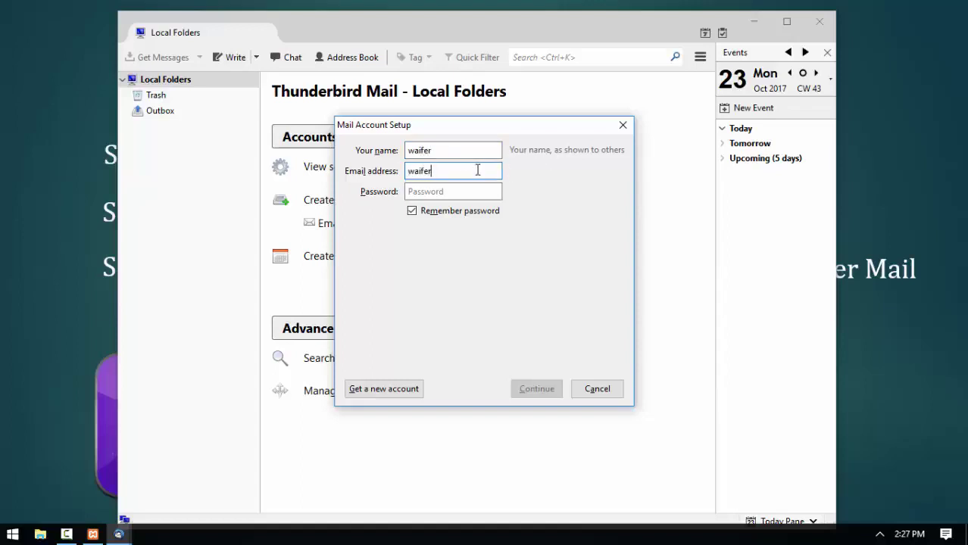
type("@localhost")
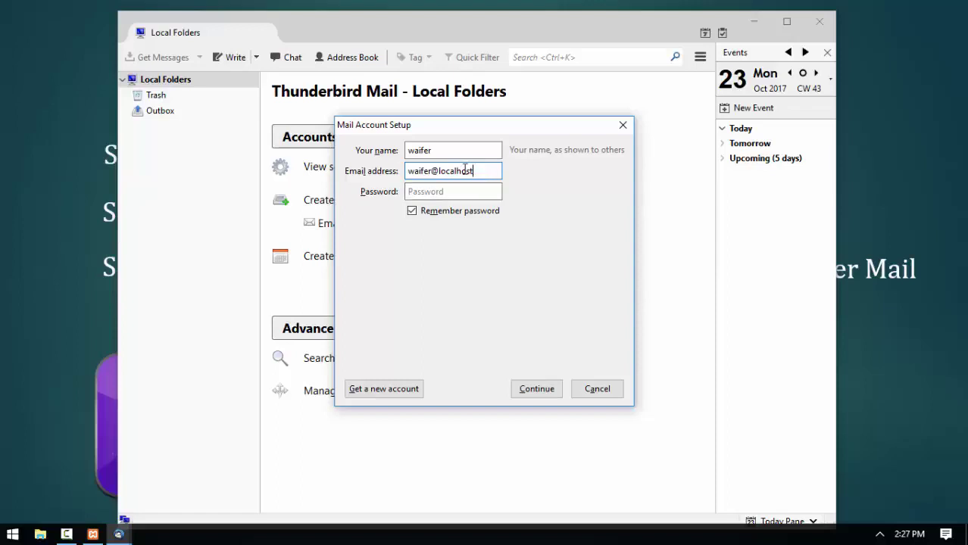
left_click_drag(491, 169, 441, 170)
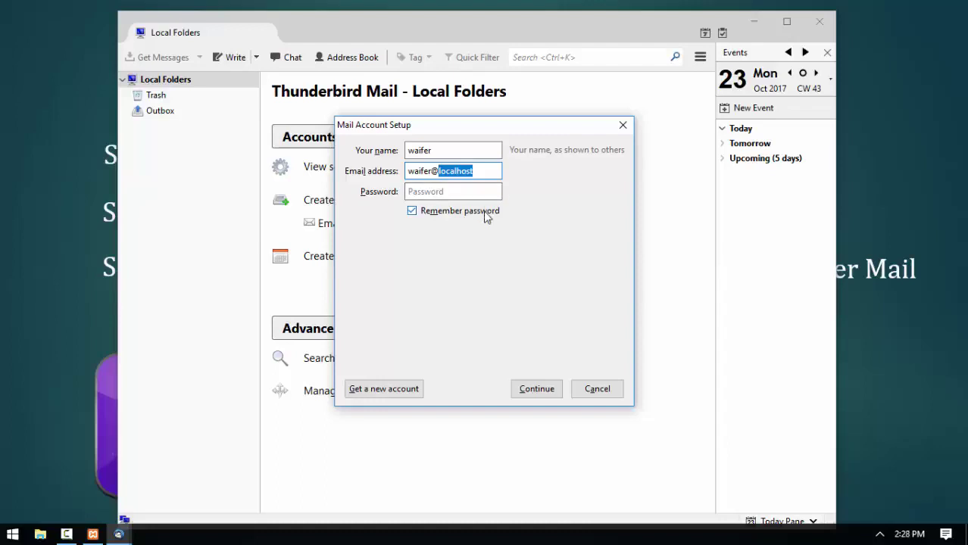
left_click(456, 191)
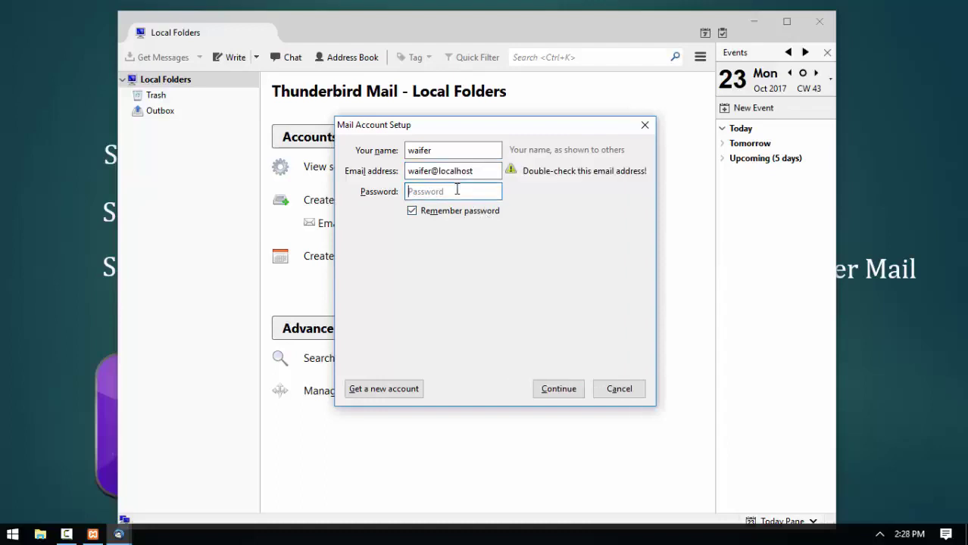
type("waifer")
double_click(406, 191)
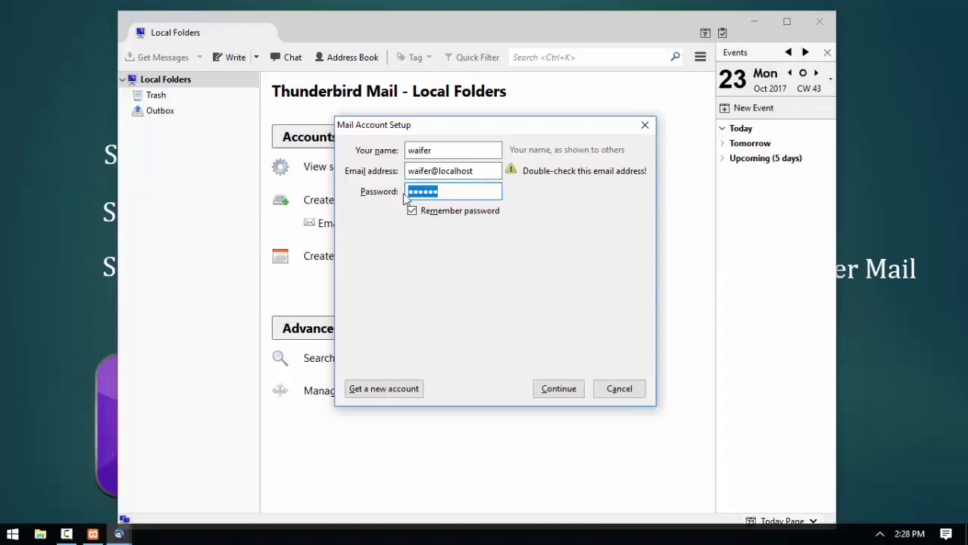
left_click(582, 387)
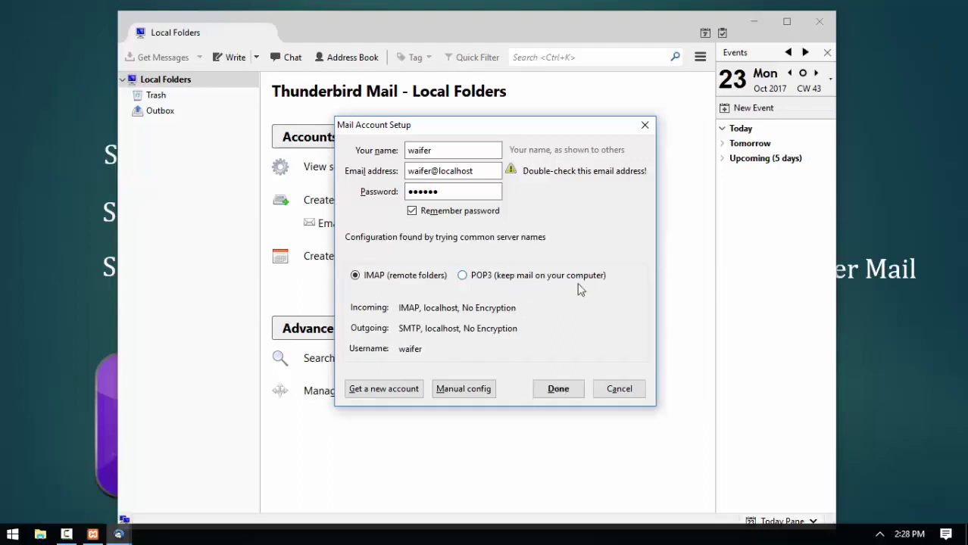
Switch the detected configuration from IMAP to POP3 and attempt to finish.
left_click(464, 277)
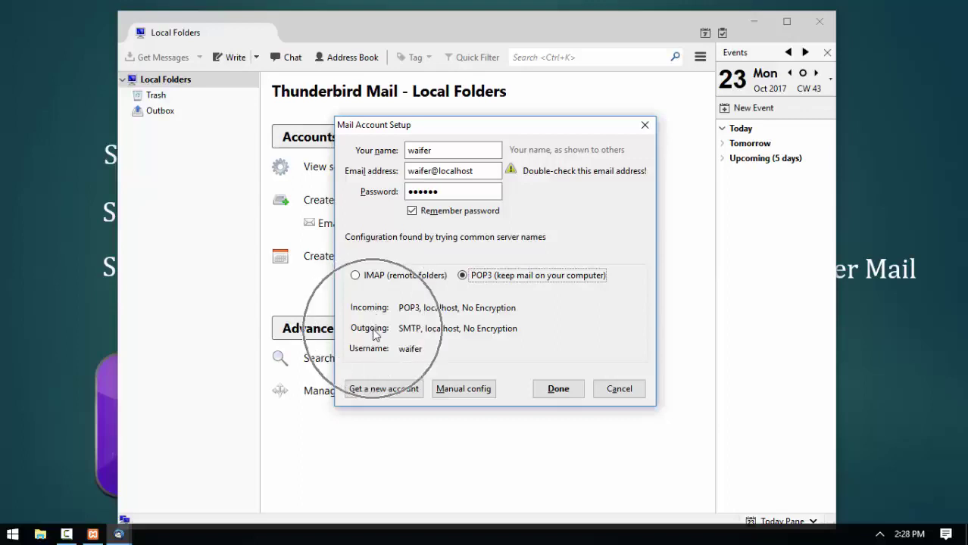
left_click(553, 386)
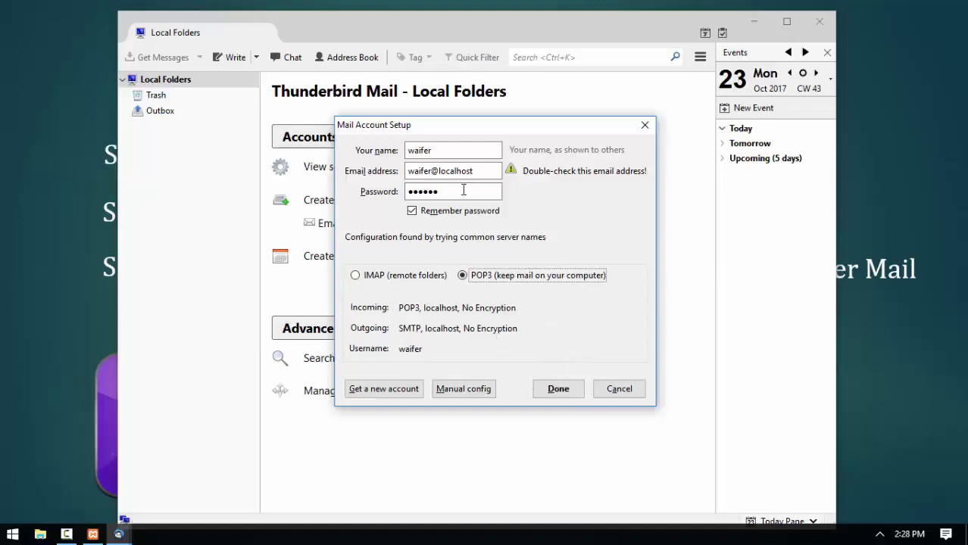
Accept the unencrypted-connection risk, complete the account, and expand it to show Inbox and Trash.
left_click(557, 389)
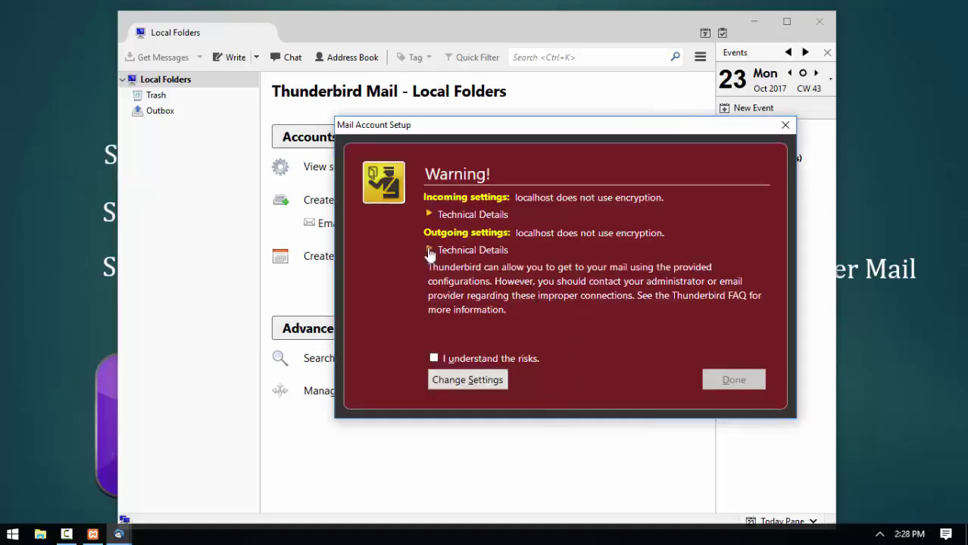
left_click_drag(484, 126, 446, 126)
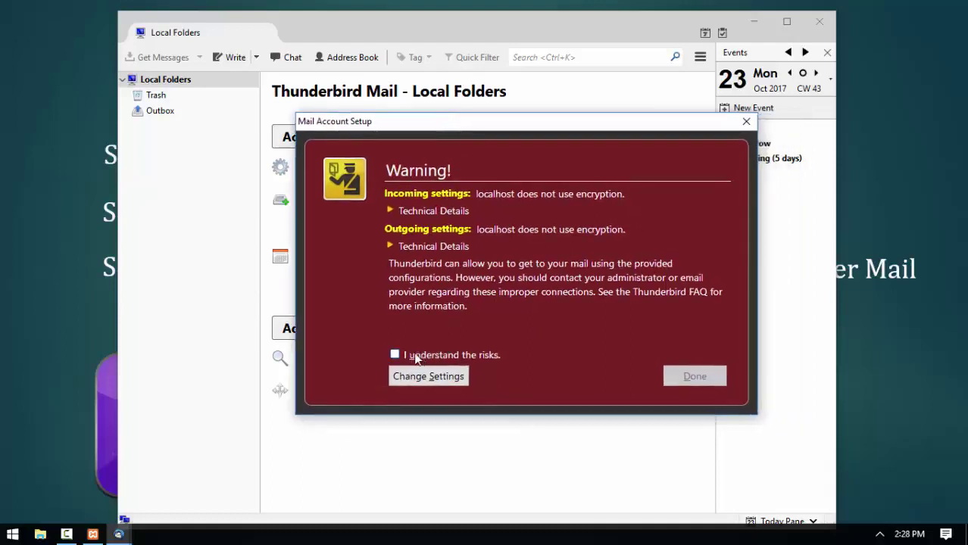
left_click(395, 355)
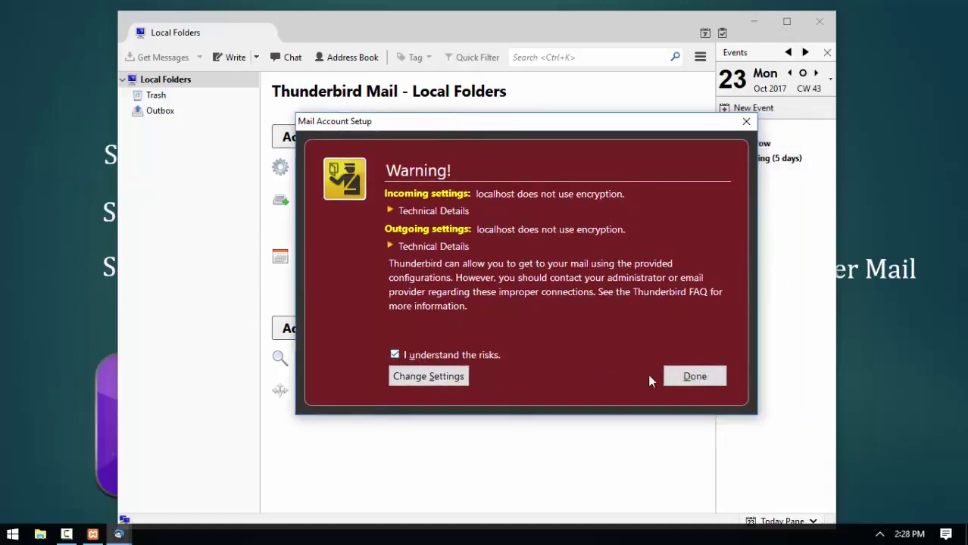
left_click(690, 376)
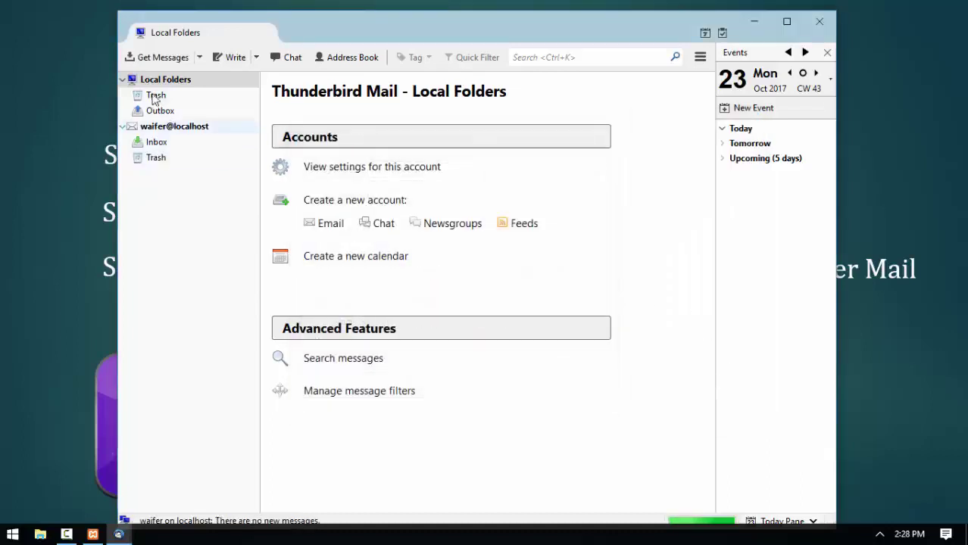
left_click(124, 127)
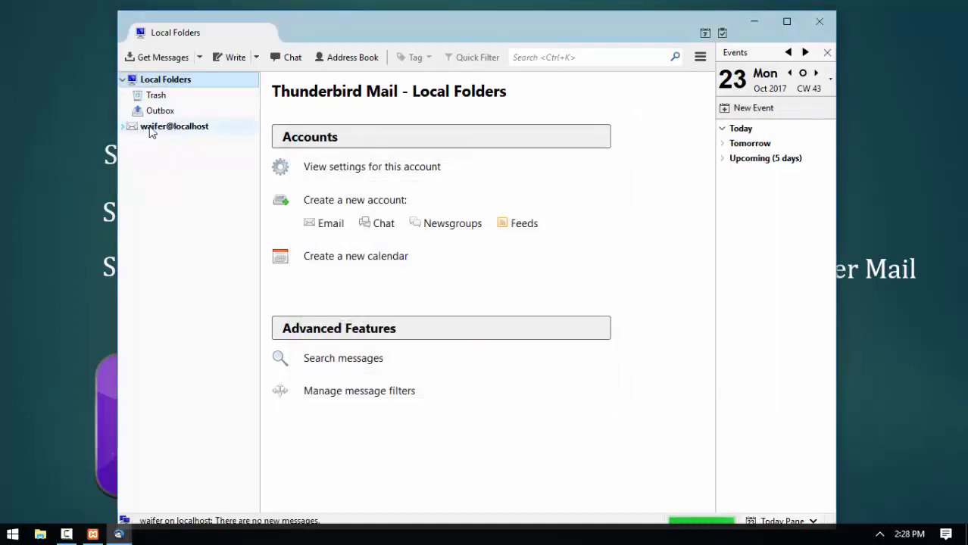
left_click(154, 131)
left_click(125, 126)
Start another existing-email account and enter biber's name, localhost address and password.
left_click(330, 223)
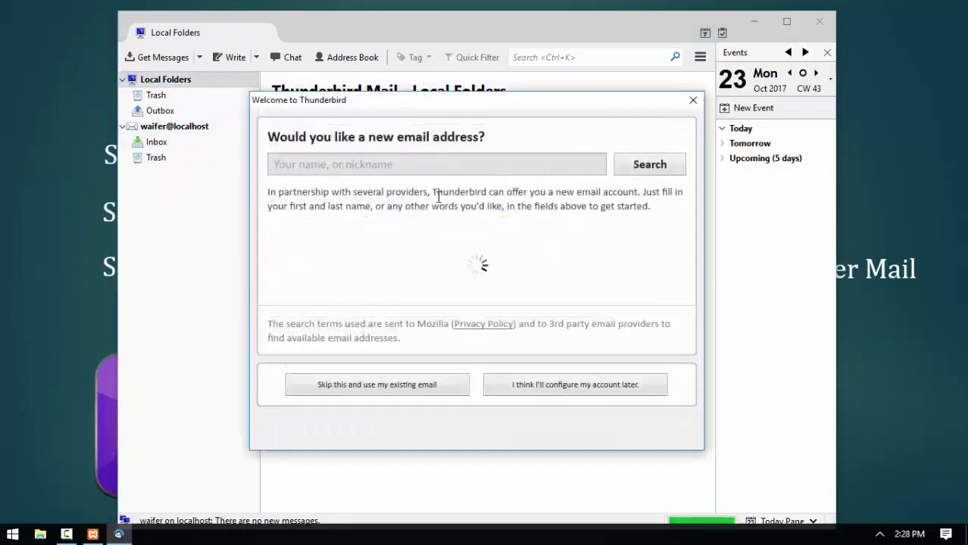
left_click(372, 367)
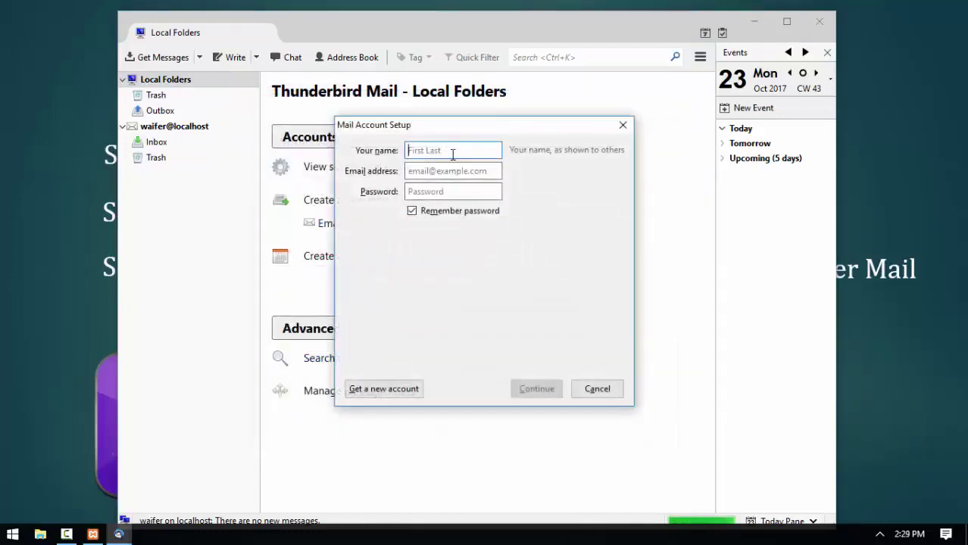
type("bb")
left_click(454, 171)
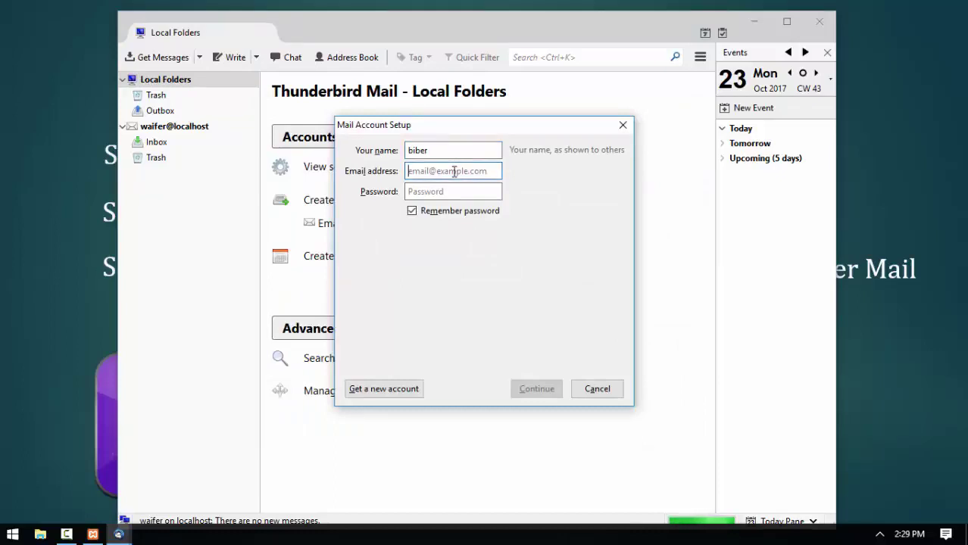
type("bibe")
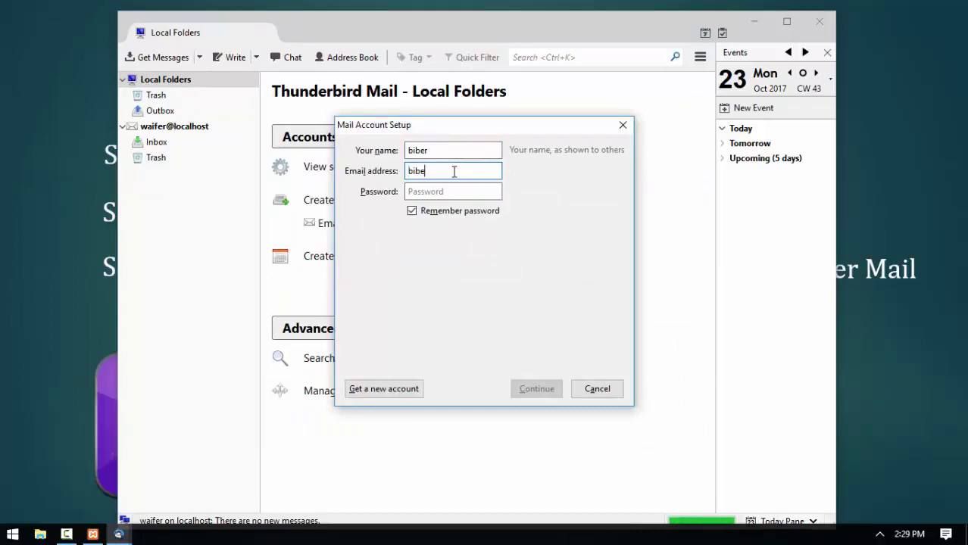
type("r@l")
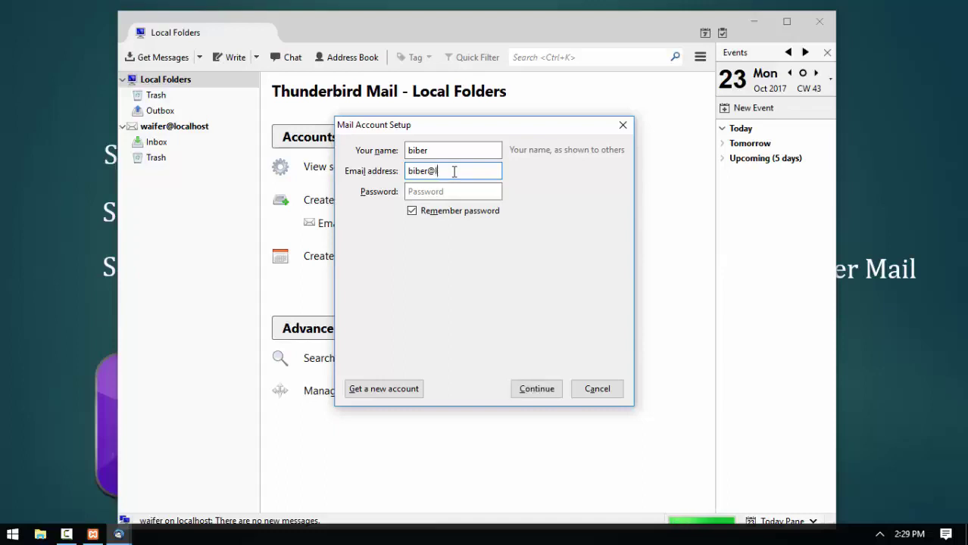
type("ocalhost")
left_click(469, 194)
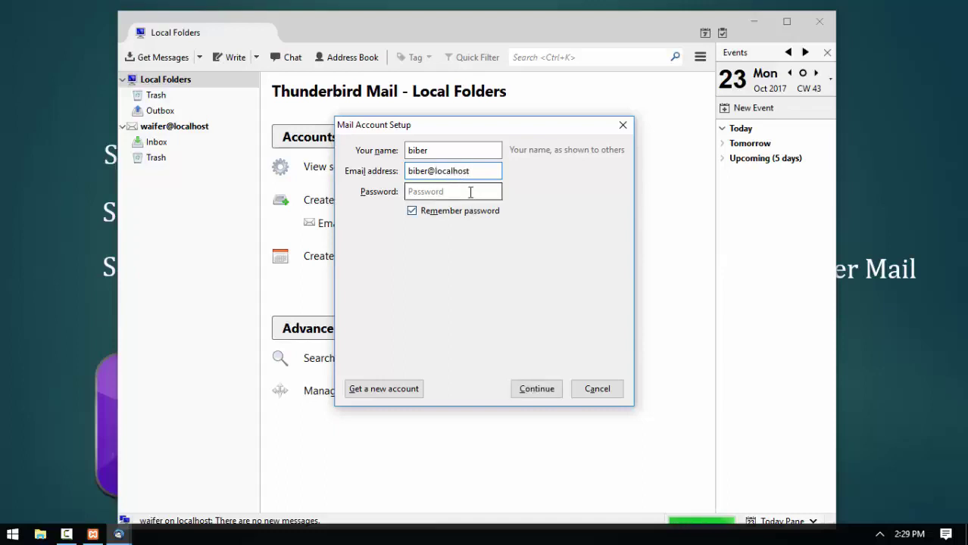
left_click_drag(472, 171, 393, 169)
left_click(436, 196)
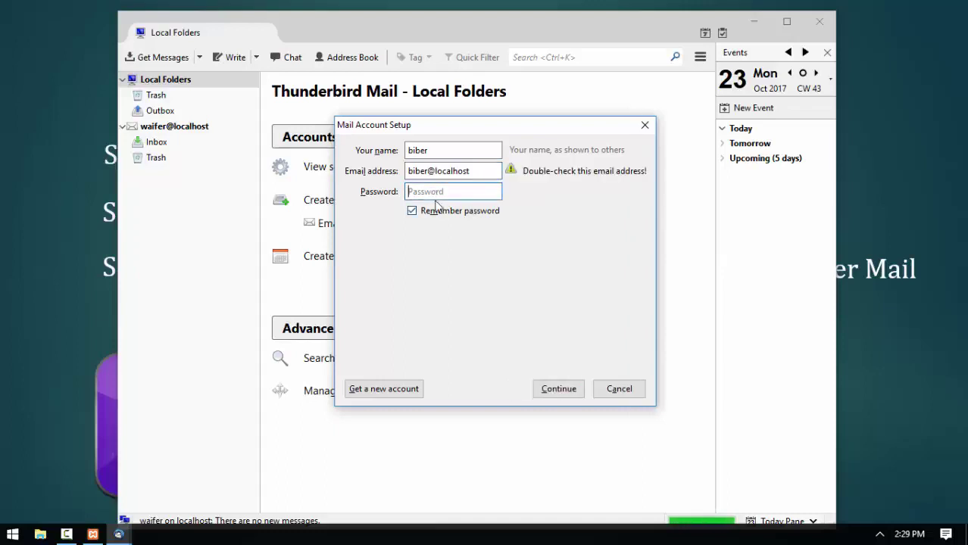
type("123456")
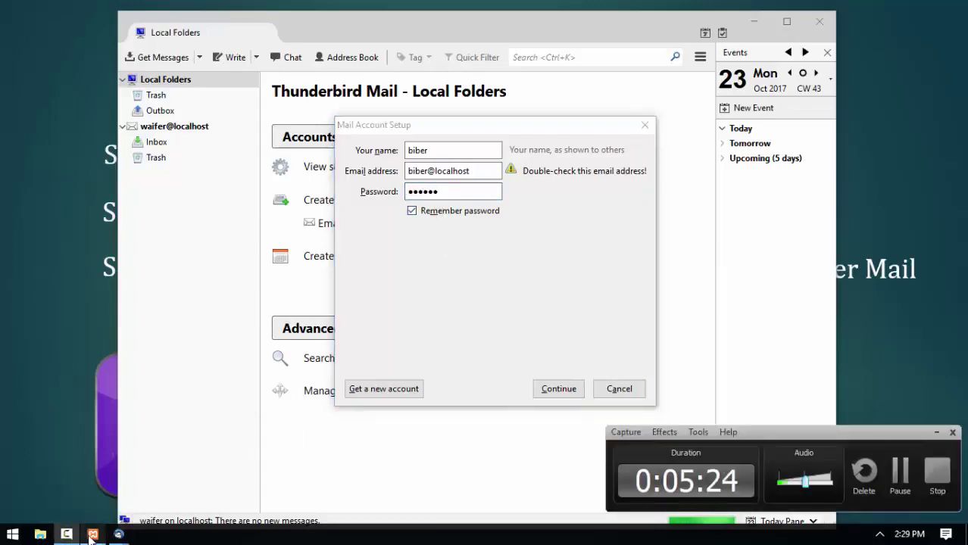
Minimise the XAMPP Control Panel and have the biber account's server settings detected.
left_click(93, 535)
left_click(938, 433)
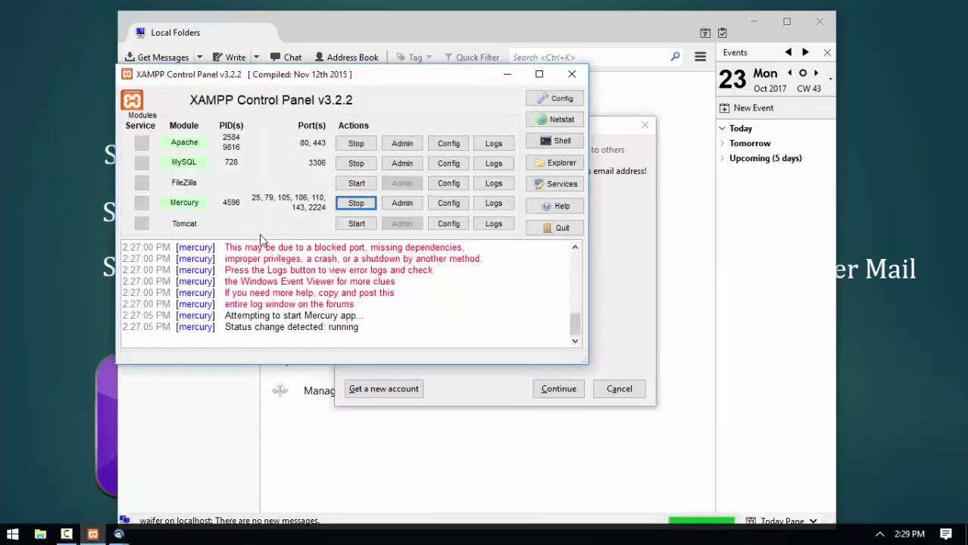
left_click(508, 74)
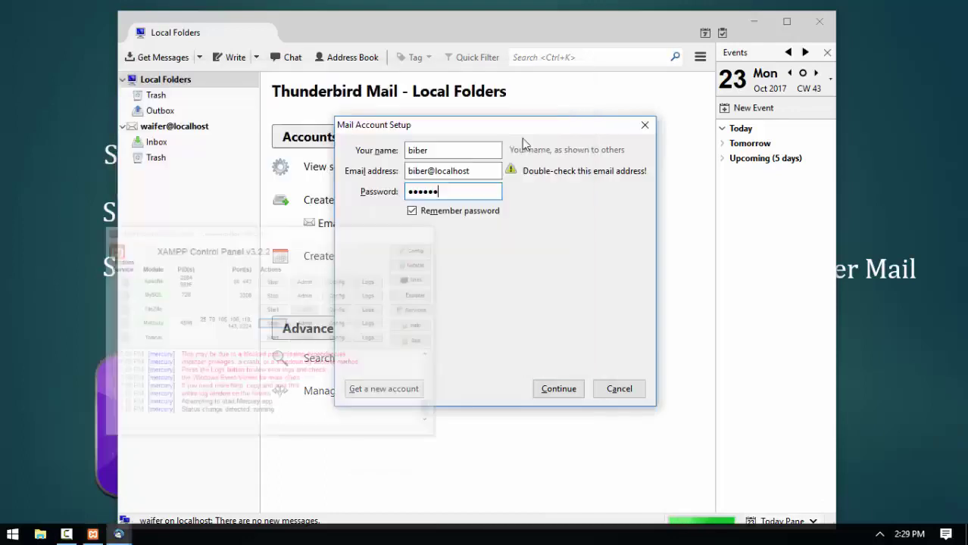
left_click(559, 389)
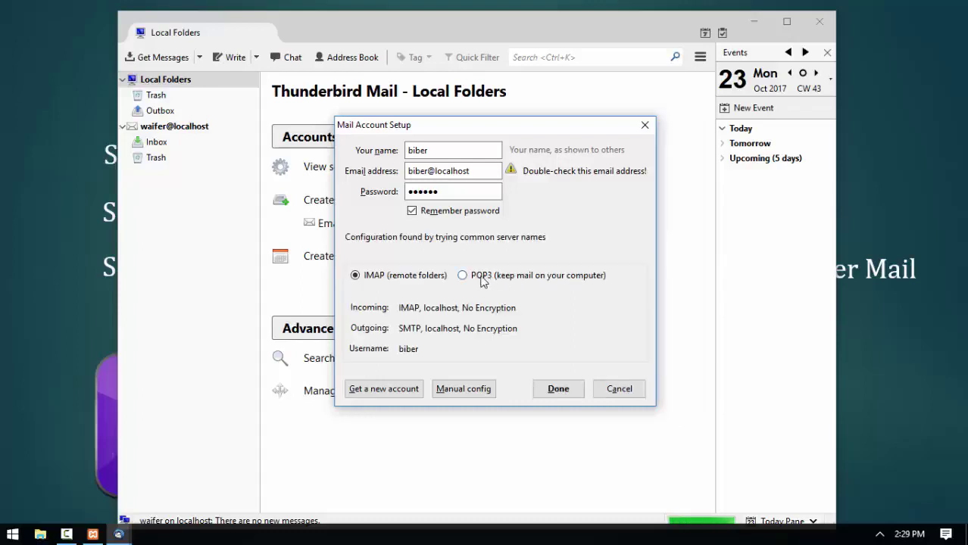
Add biber@localhost as a POP3 account, accepting the unencrypted connection risk.
left_click(482, 278)
left_click(558, 389)
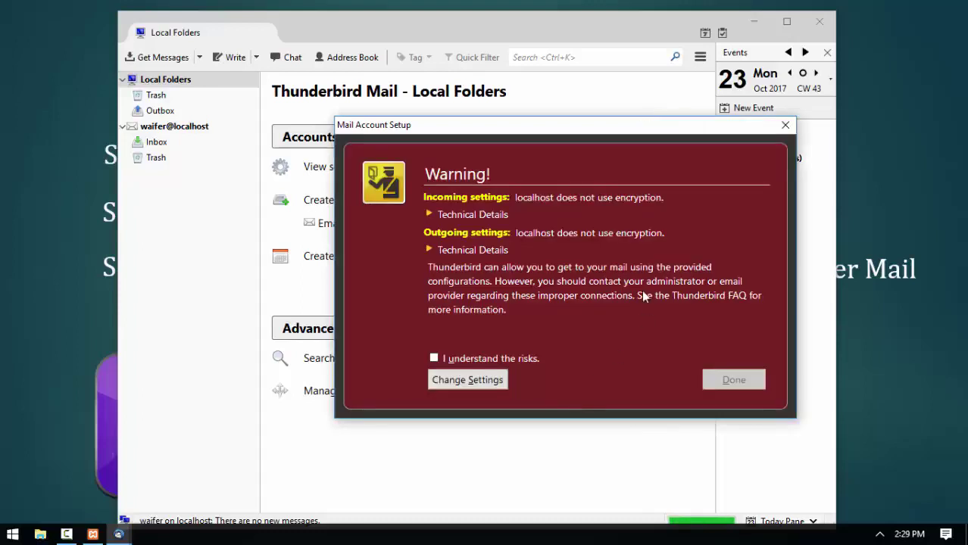
left_click(456, 362)
left_click(732, 380)
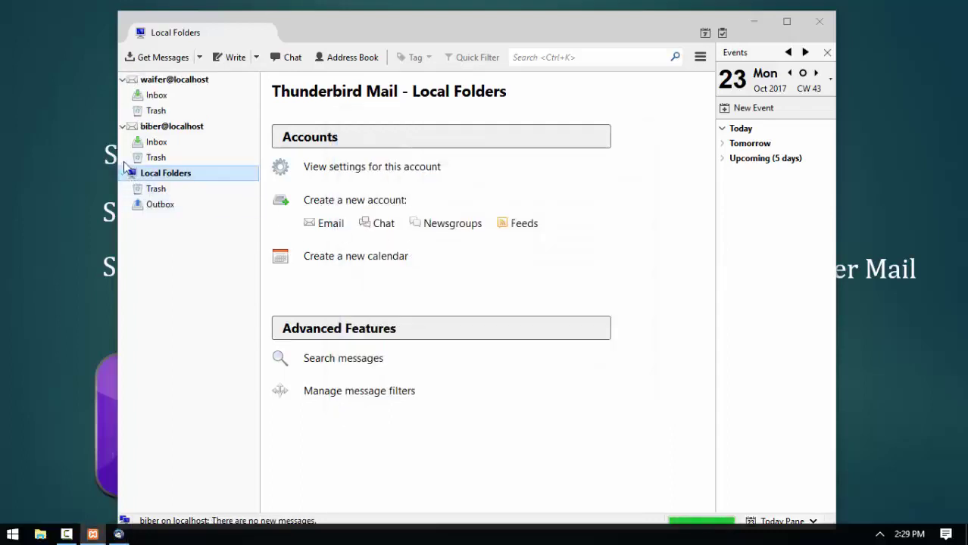
Collapse the waifer@localhost and biber@localhost folder trees in the account pane.
left_click(122, 127)
left_click(124, 128)
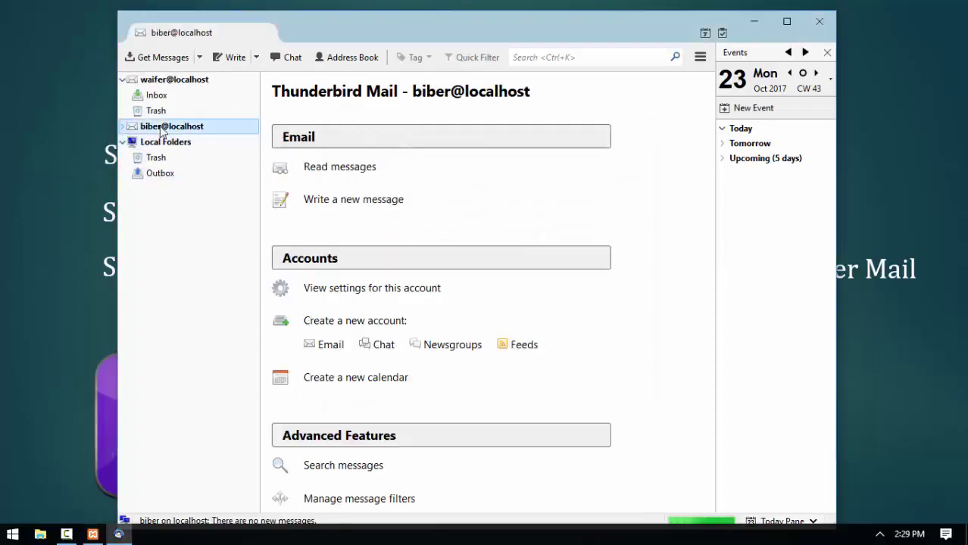
left_click(124, 128)
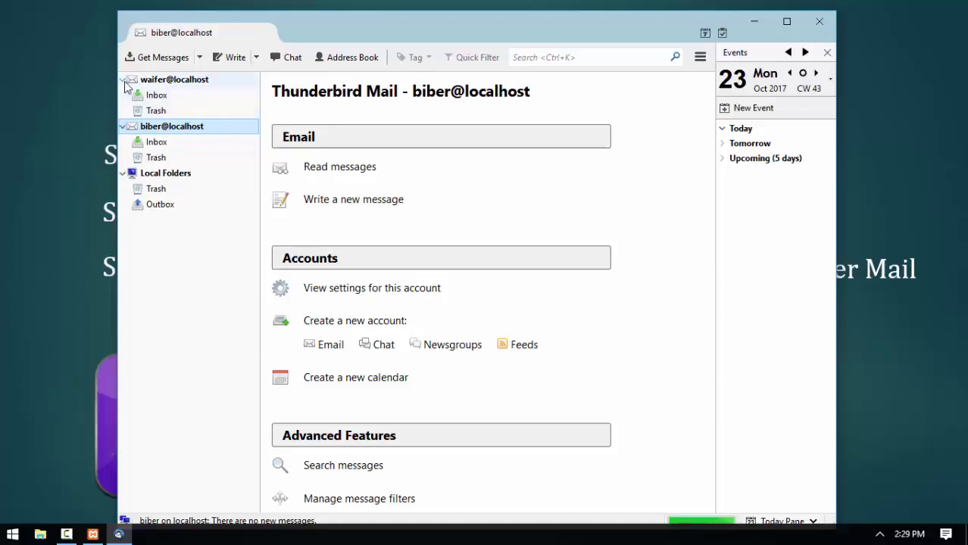
left_click(122, 78)
left_click(122, 96)
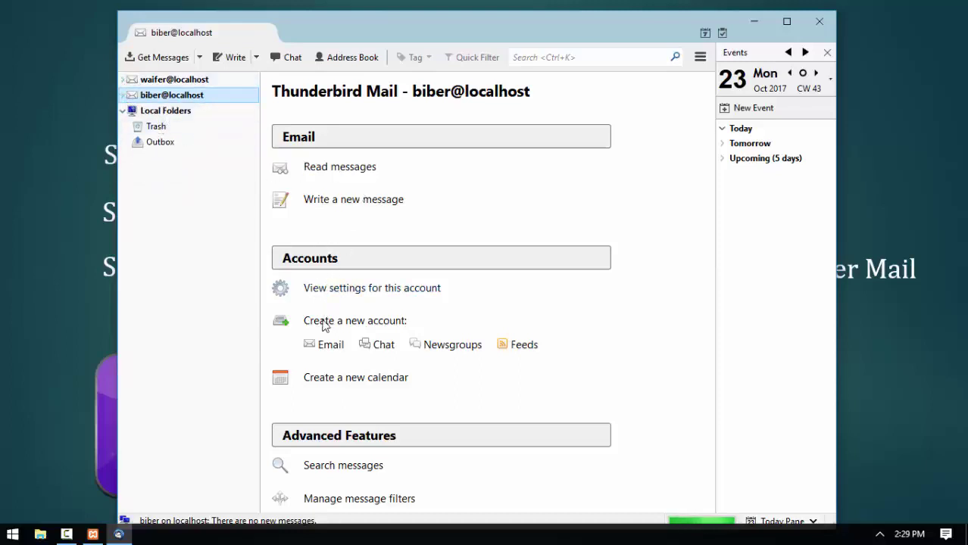
Create an existing-address account with name 'tester', address tester@localhost and its password, then detect server settings.
left_click(328, 347)
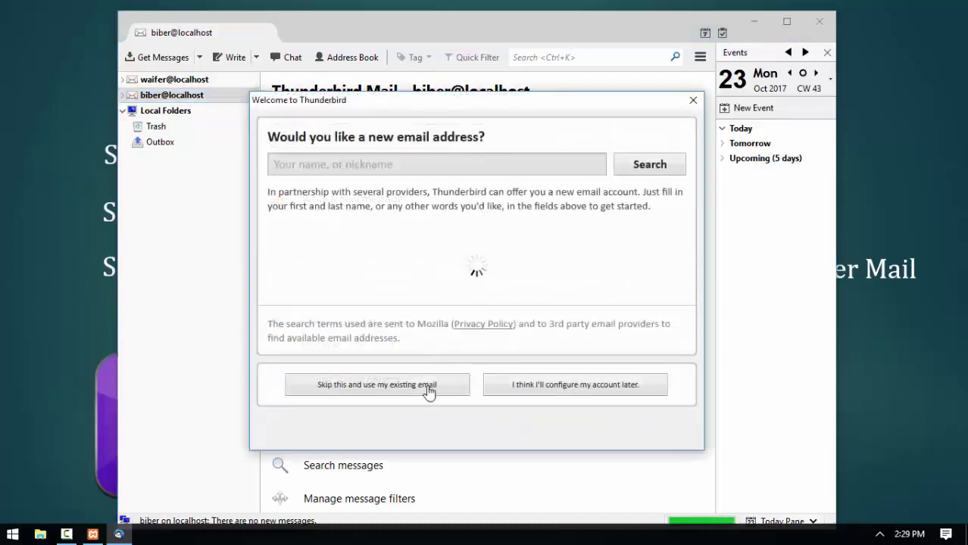
left_click(425, 394)
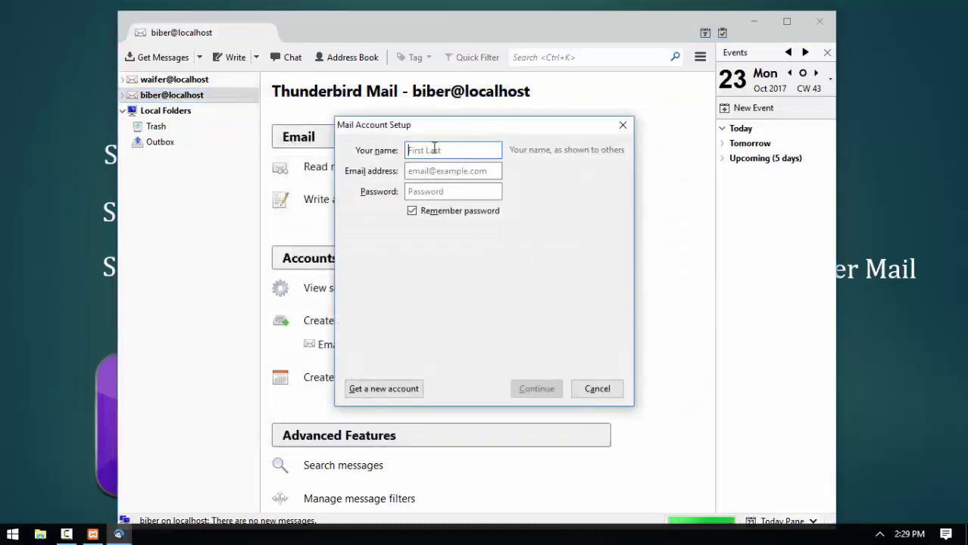
type("tester")
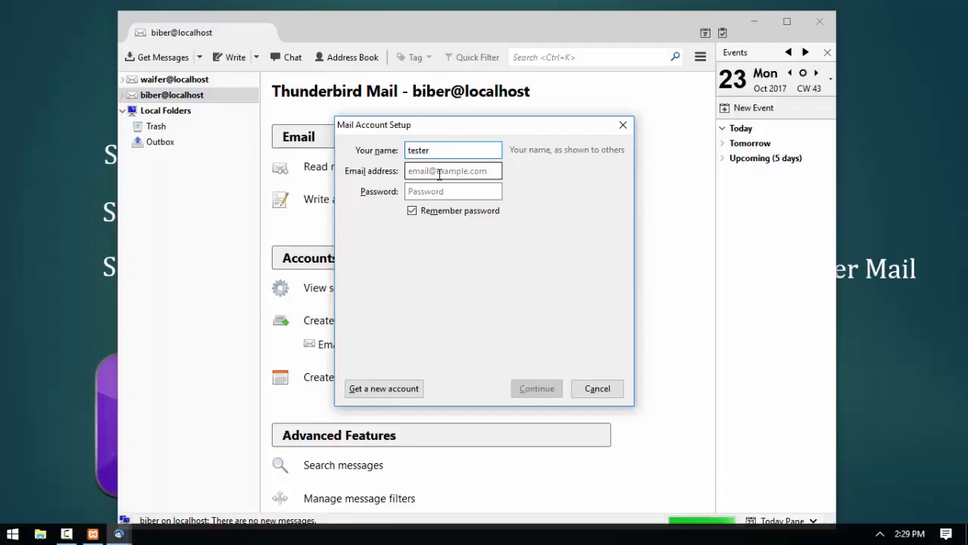
left_click(439, 173)
type("tester")
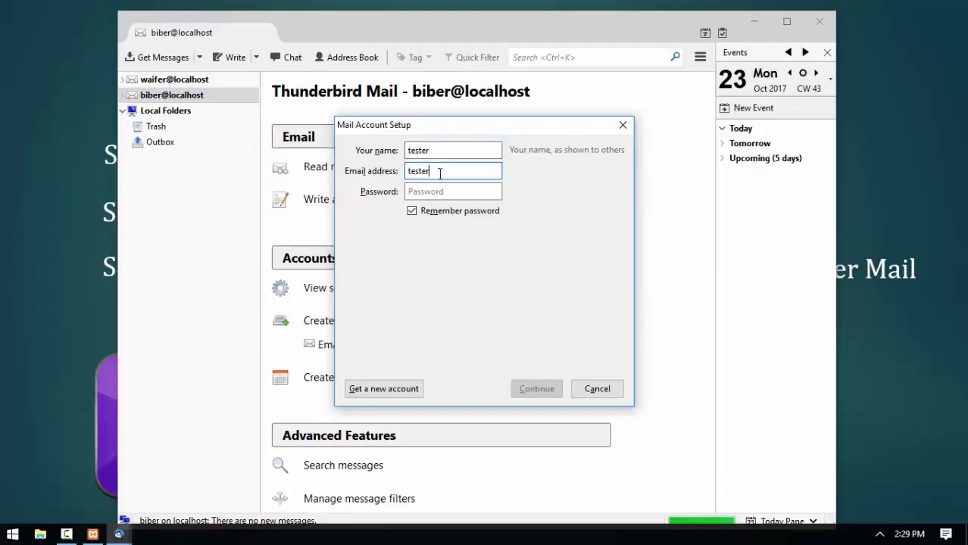
type("@localhos")
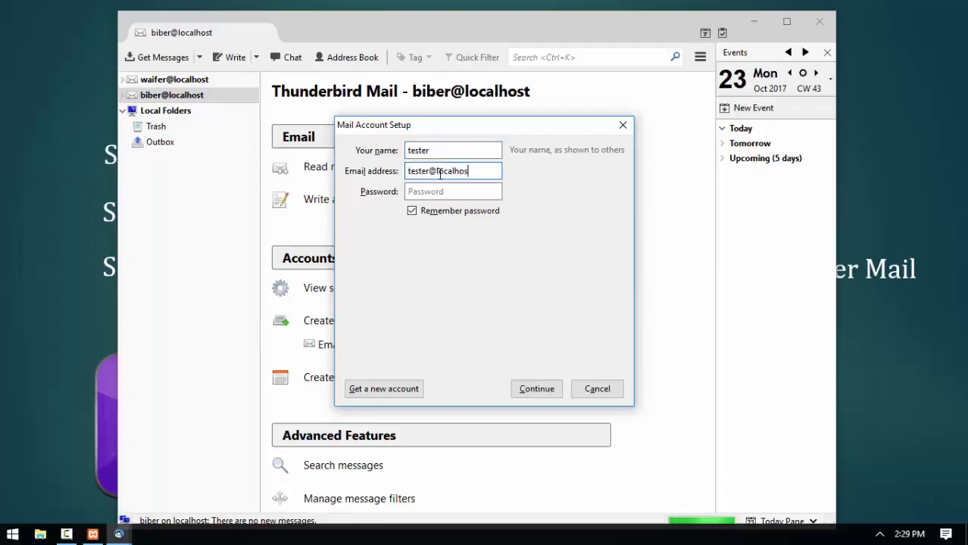
type("t")
left_click(449, 191)
type("tester")
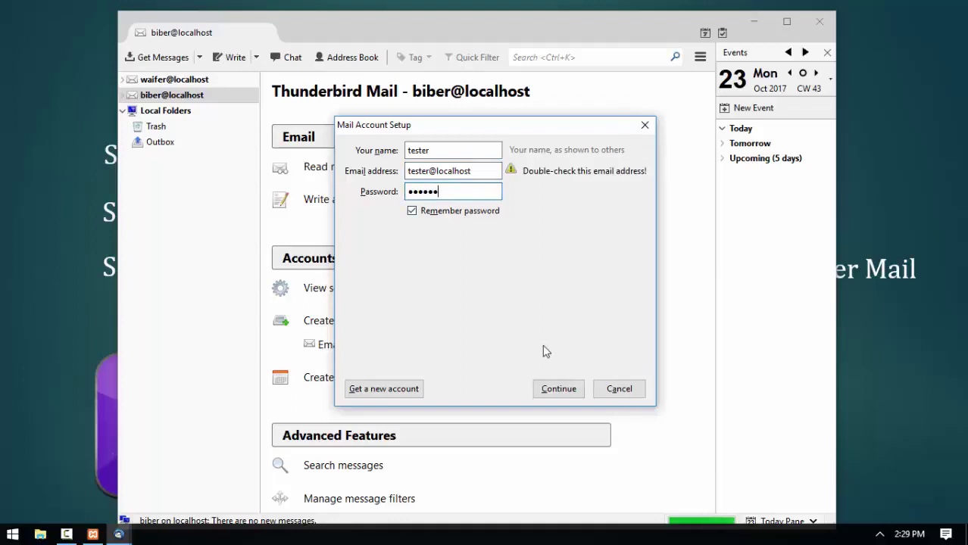
left_click(570, 394)
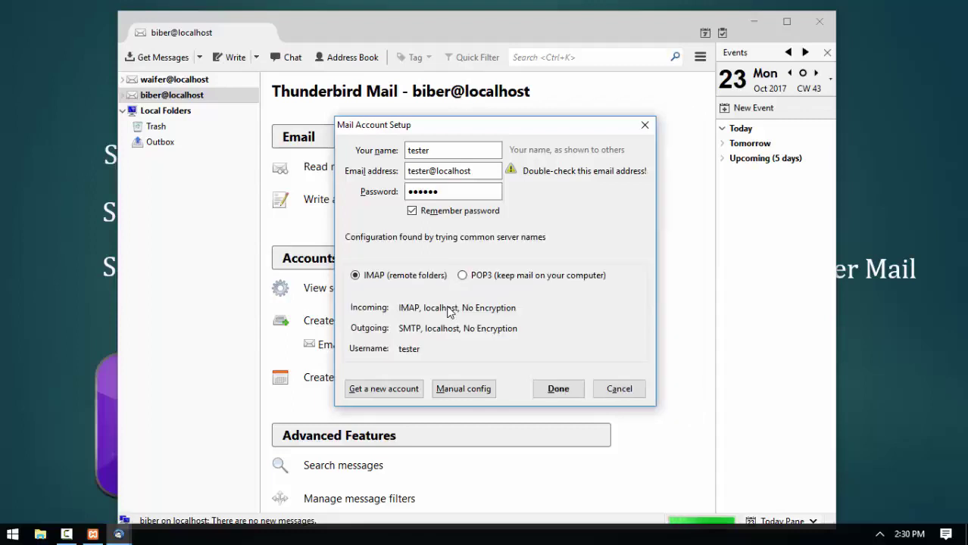
Add tester@localhost as a POP3 account, accepting the unencrypted connection risk.
left_click(463, 276)
left_click(558, 391)
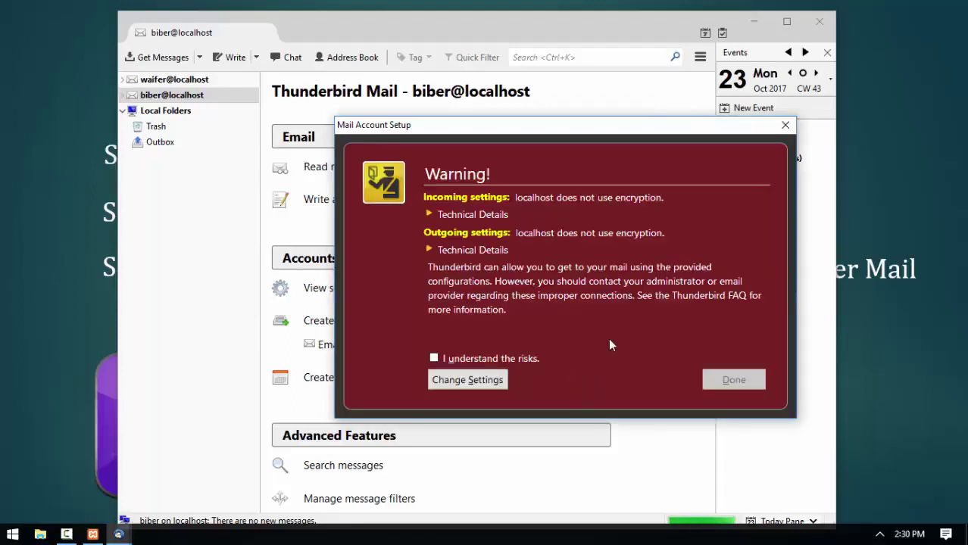
left_click(462, 359)
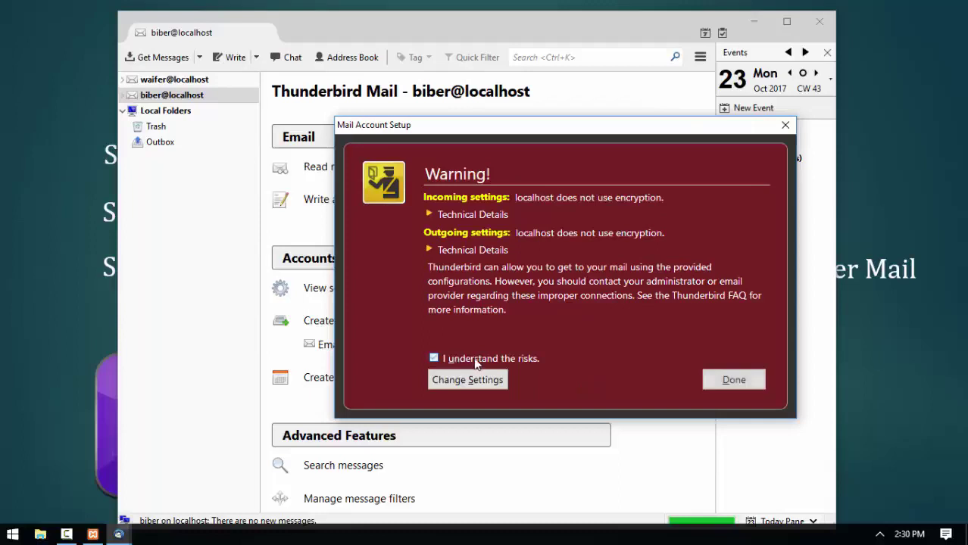
left_click(732, 380)
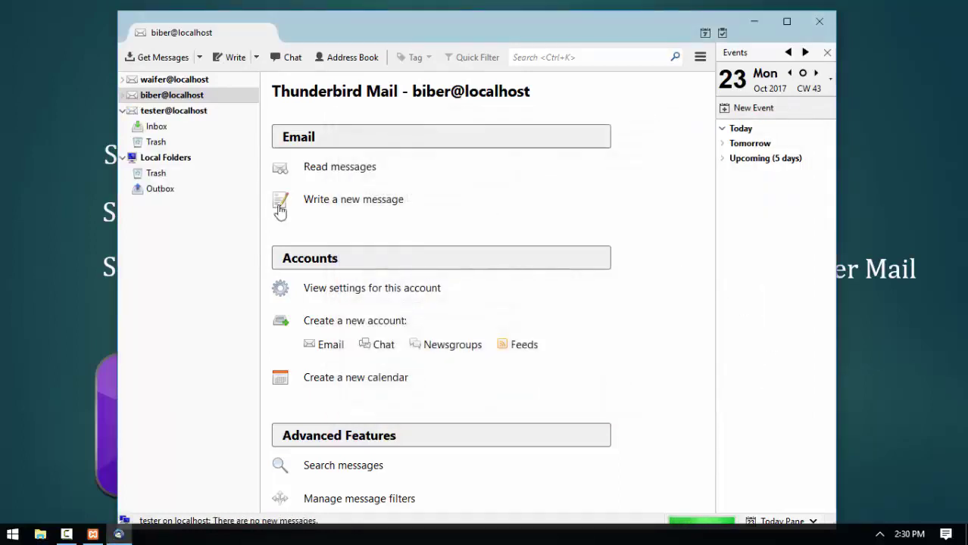
Expand the tester, biber and waifer account folders to show Inbox and Trash.
left_click(124, 112)
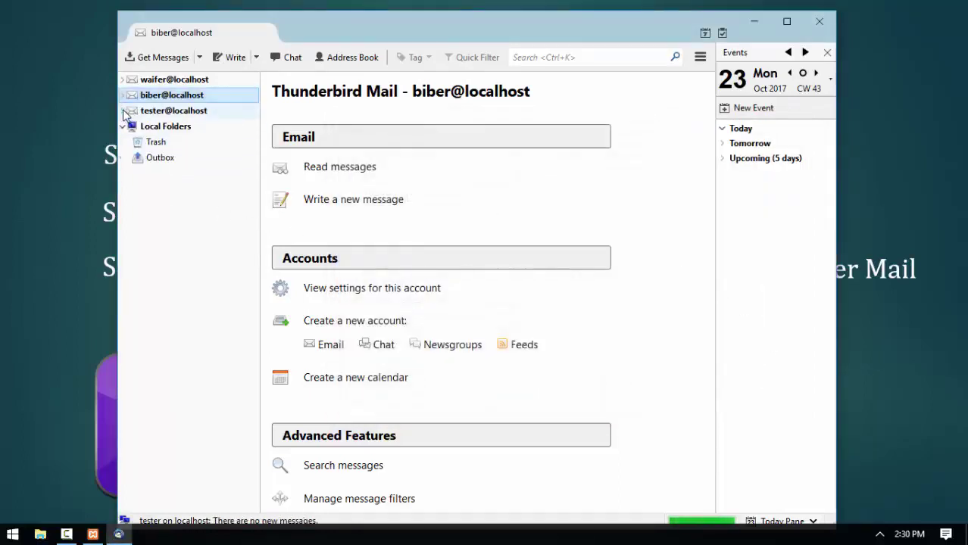
left_click(124, 112)
left_click(125, 96)
left_click(124, 80)
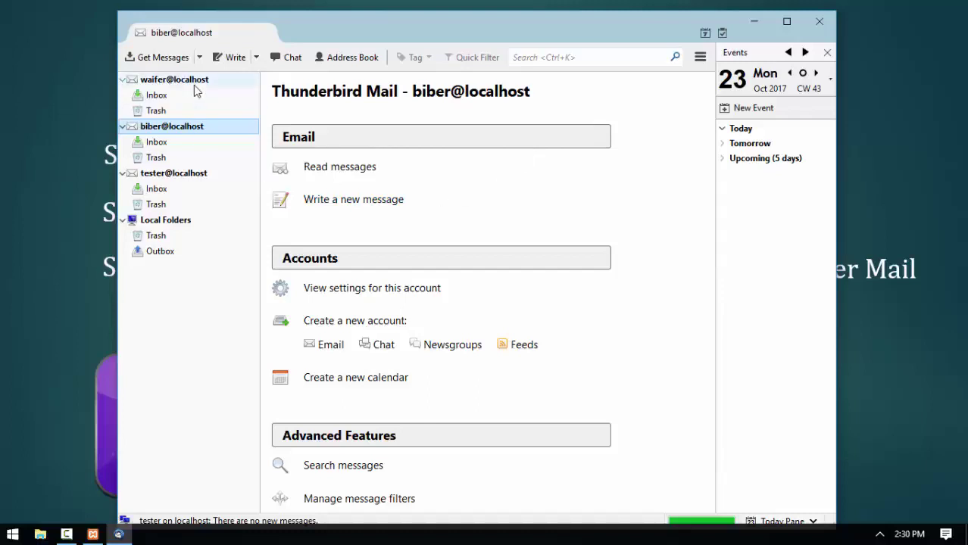
Close Thunderbird, then bring up XAMPP Control Panel from the taskbar and quit it.
mouse_move(426, 29)
left_mouse_down()
mouse_move(413, 34)
mouse_move(434, 23)
mouse_move(429, 40)
left_mouse_up()
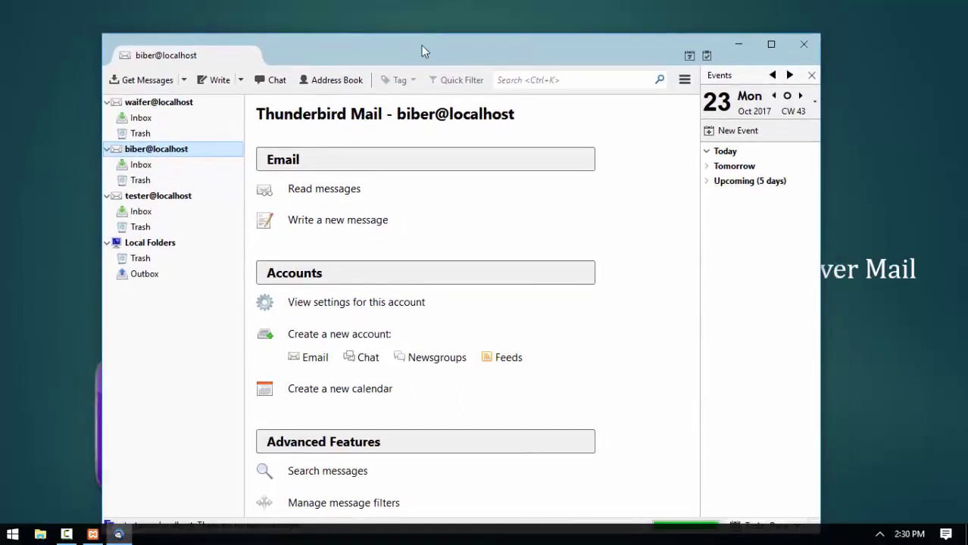
left_click(803, 32)
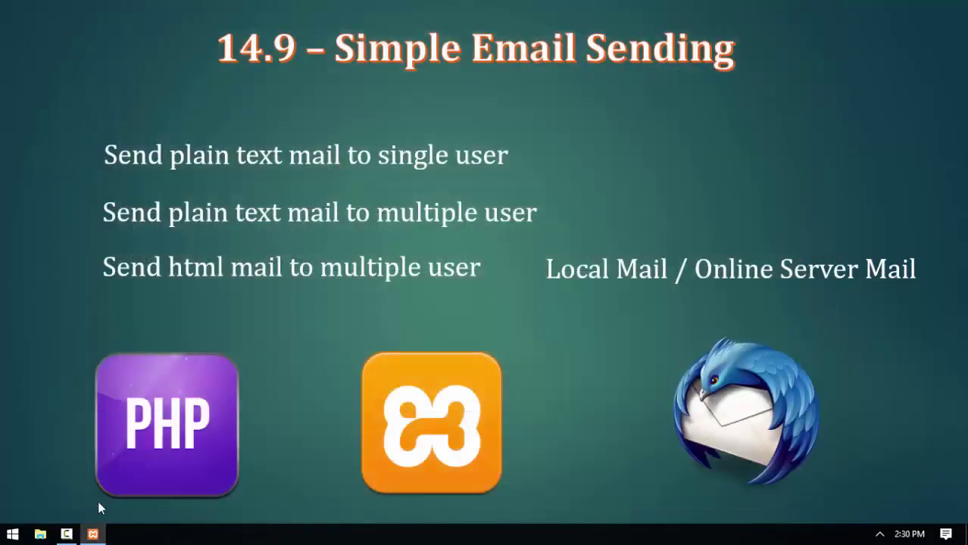
left_click(92, 534)
left_click(561, 229)
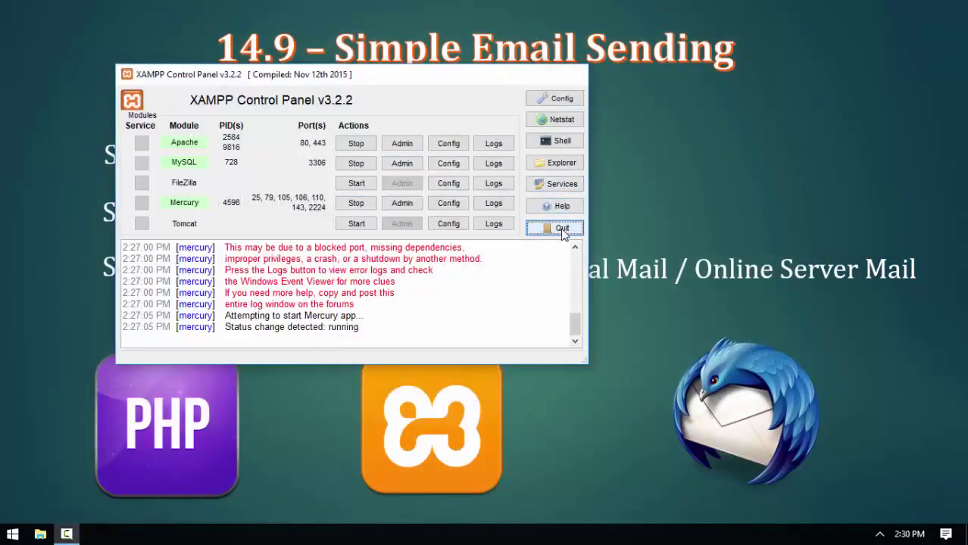